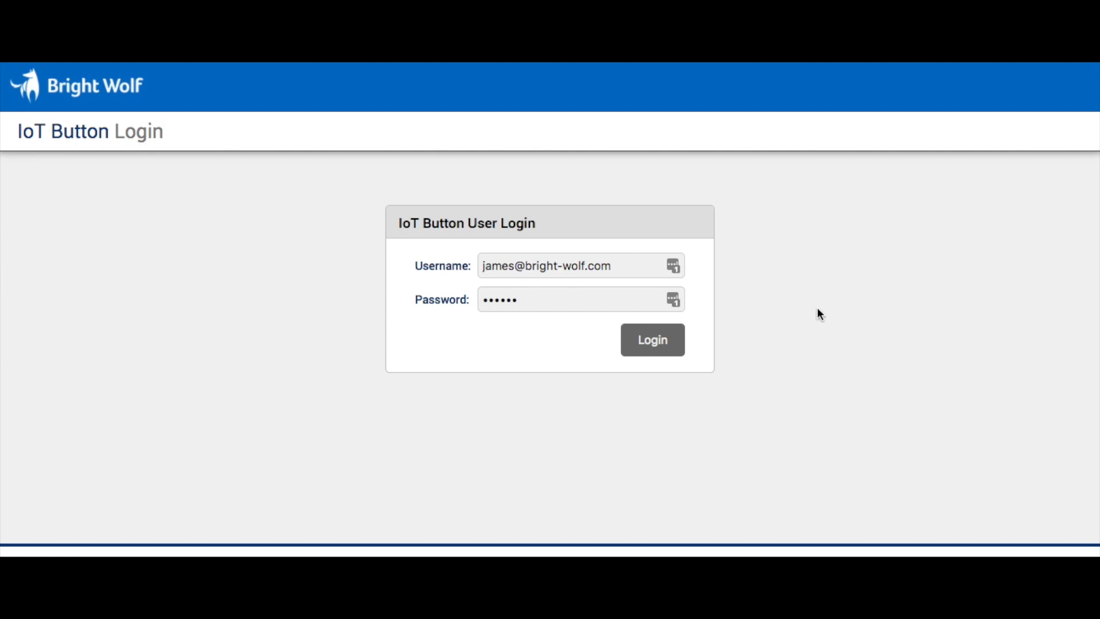
- Log in with the prefilled credentials and open the organizations administration page
{"action": "left_click", "coordinate": [668, 347]}
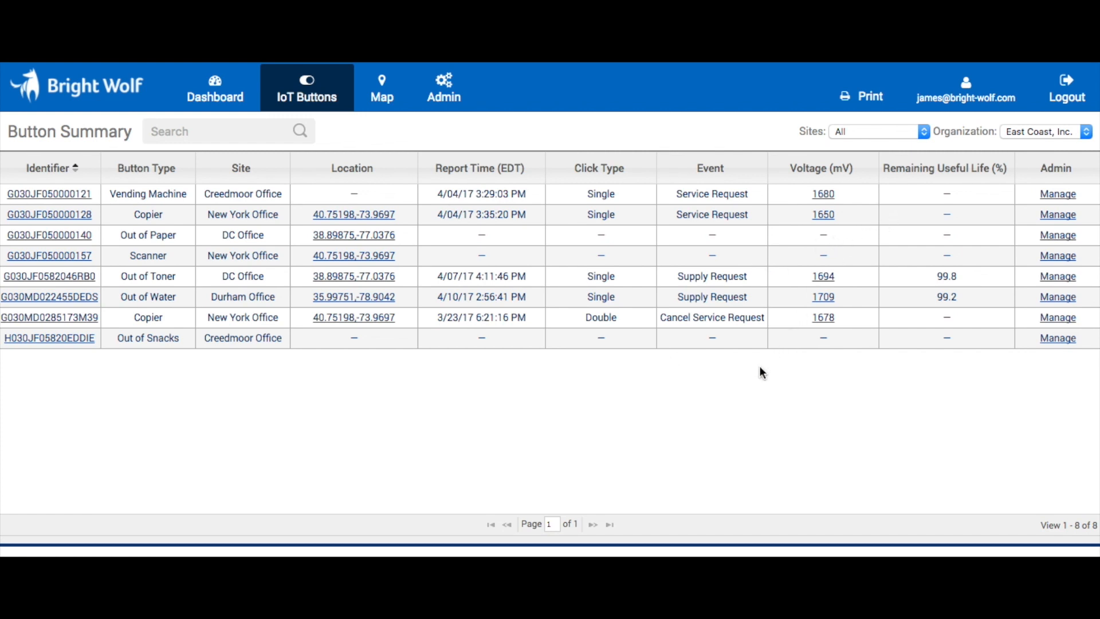
{"action": "left_click", "coordinate": [435, 97]}
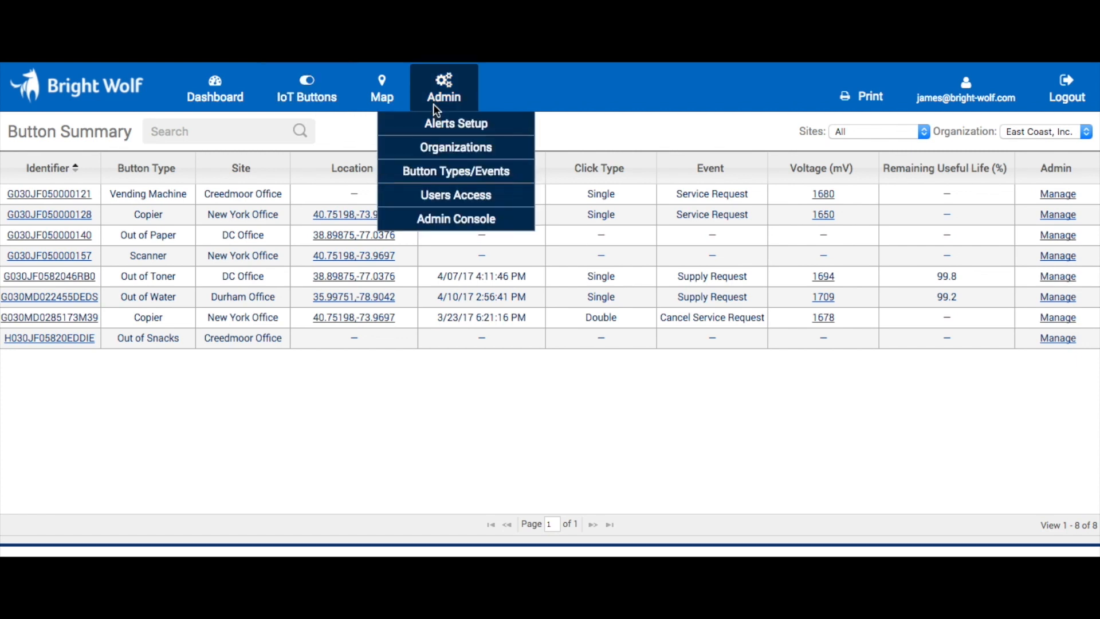
{"action": "left_click", "coordinate": [507, 150]}
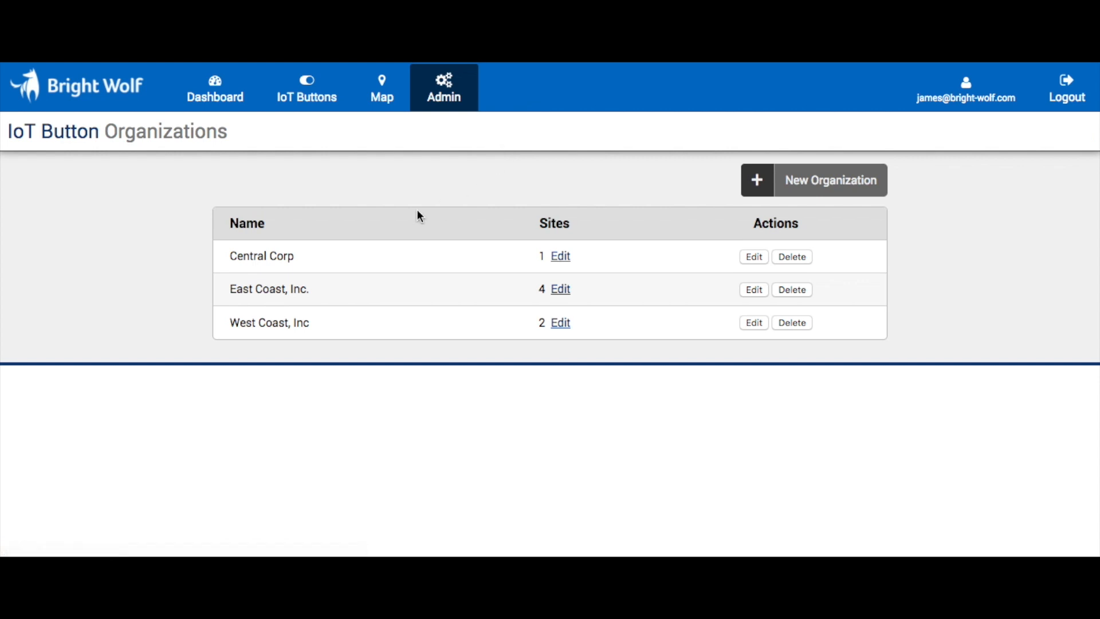
- Review the fields of the new organization form, including customer ID, colors and logo, and close it without saving
{"action": "left_click", "coordinate": [814, 180]}
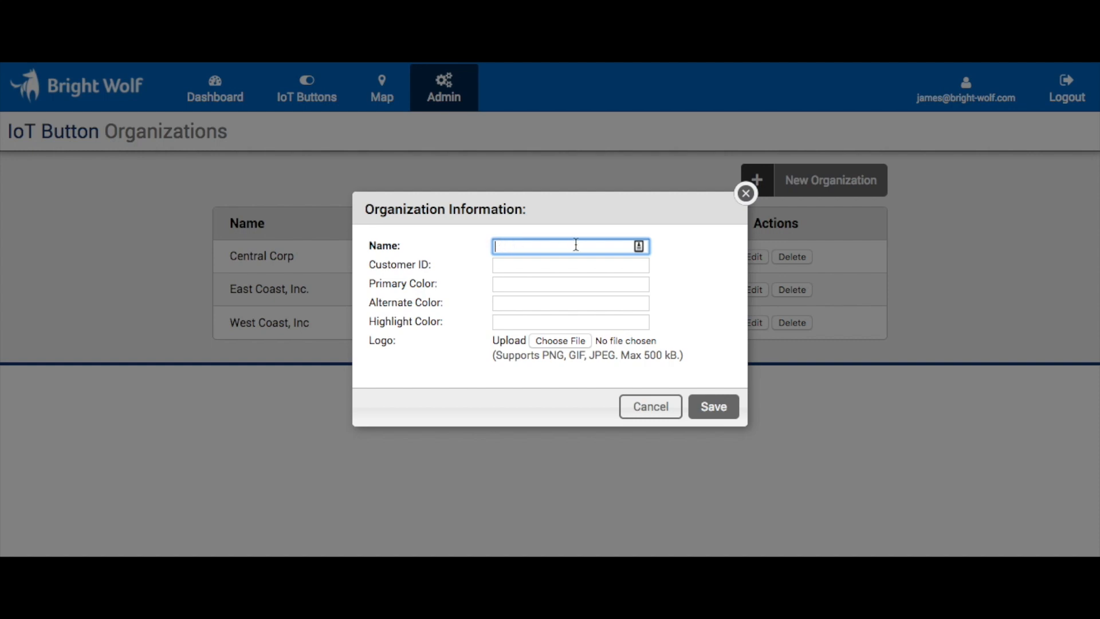
{"action": "left_click", "coordinate": [504, 264]}
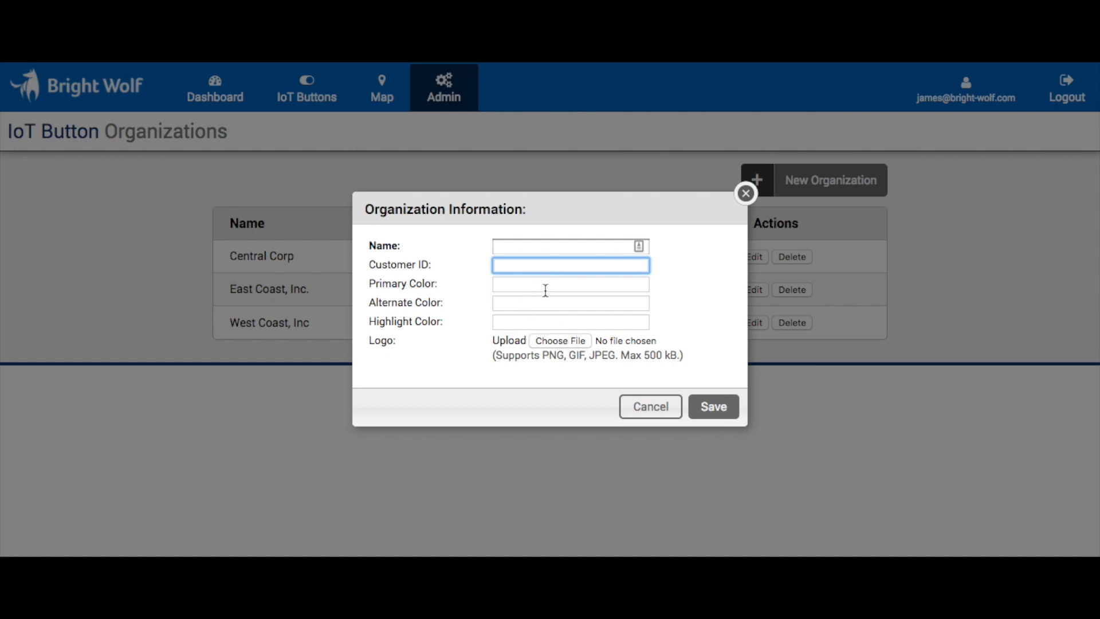
{"action": "left_click", "coordinate": [651, 407]}
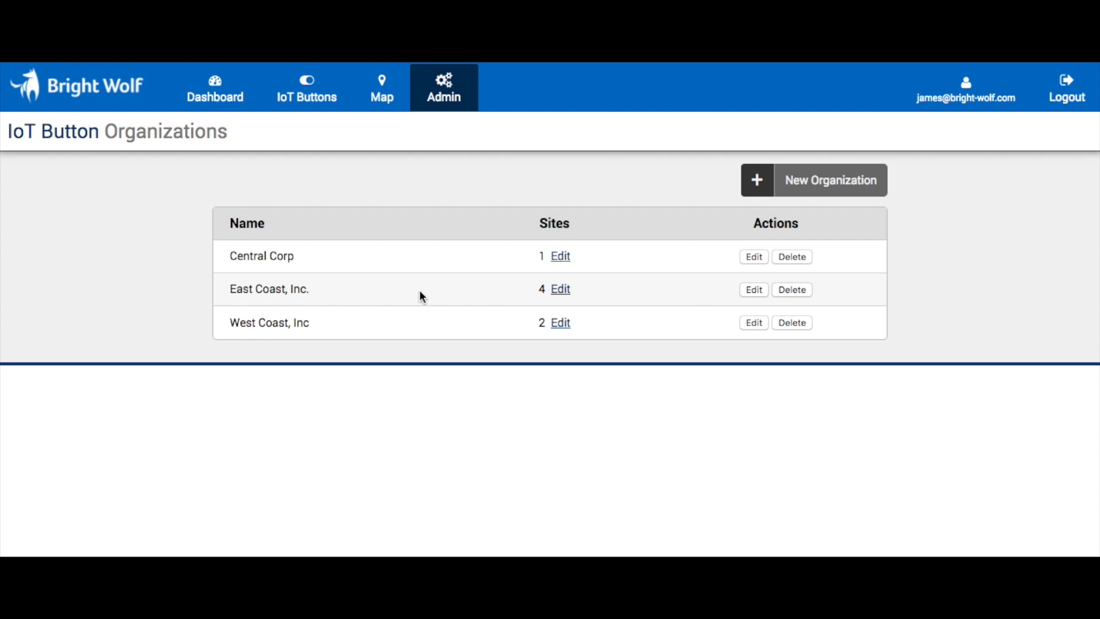
- Examine the sites of East Coast, Inc. and the Durham Office's site information with its map, leaving it unsaved
{"action": "left_click", "coordinate": [561, 296]}
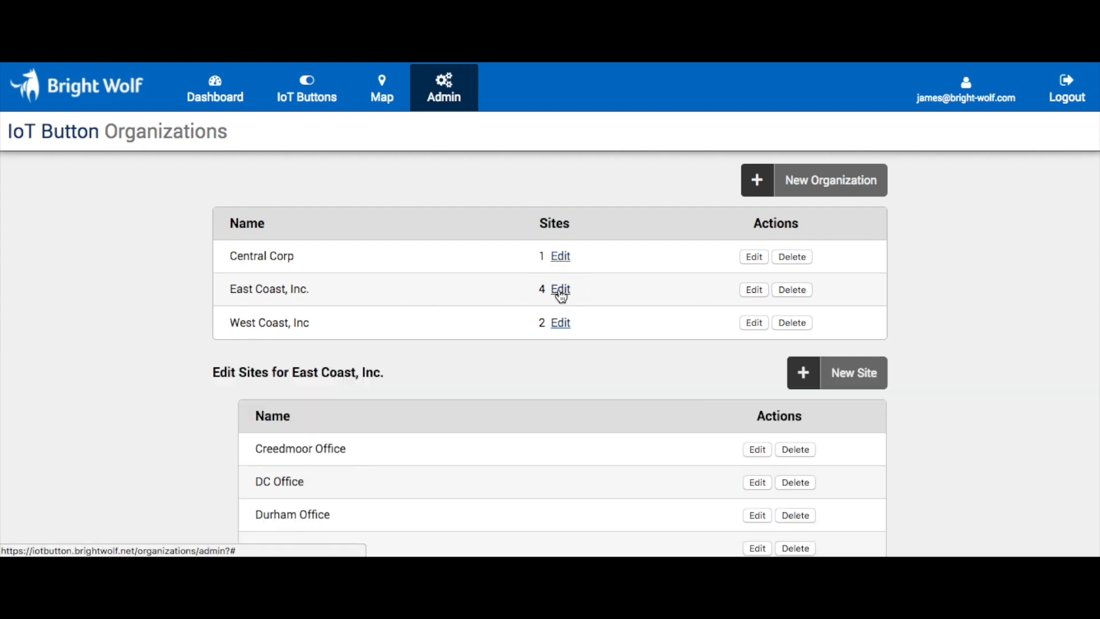
{"action": "scroll", "coordinate": [148, 341], "scroll_direction": "down", "scroll_amount": 1}
{"action": "scroll", "coordinate": [148, 343], "scroll_direction": "down", "scroll_amount": 1}
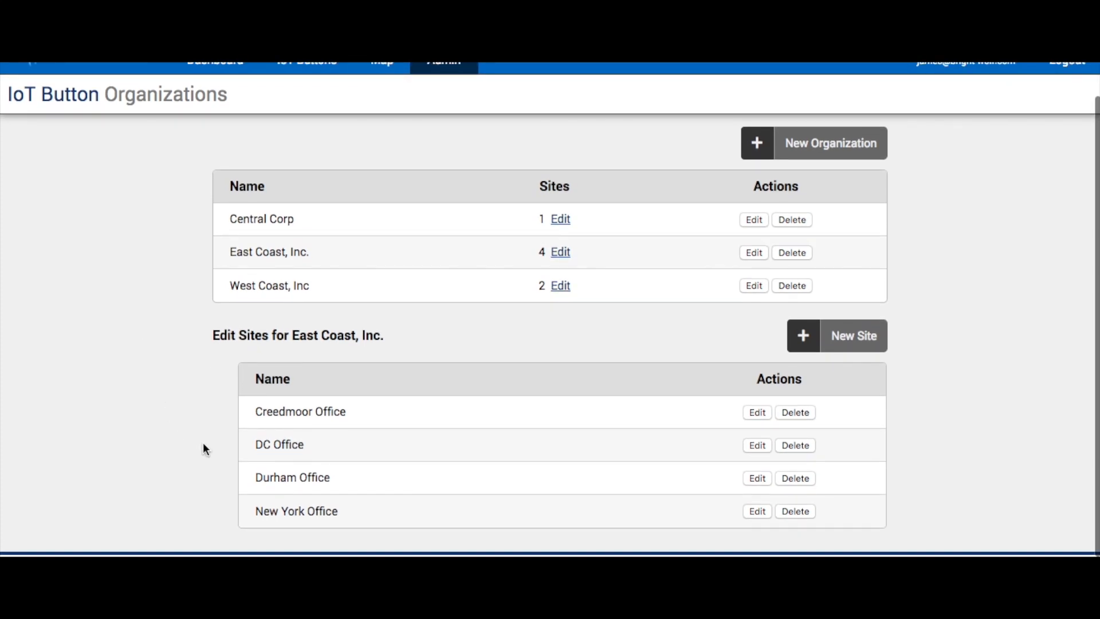
{"action": "left_click", "coordinate": [756, 479]}
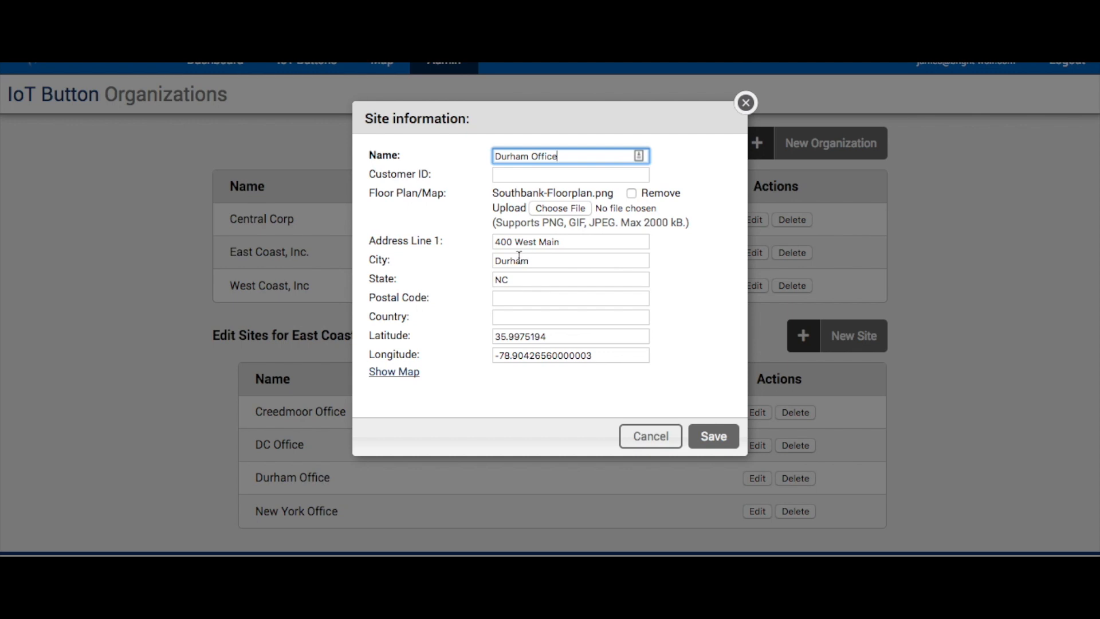
{"action": "left_click", "coordinate": [394, 372]}
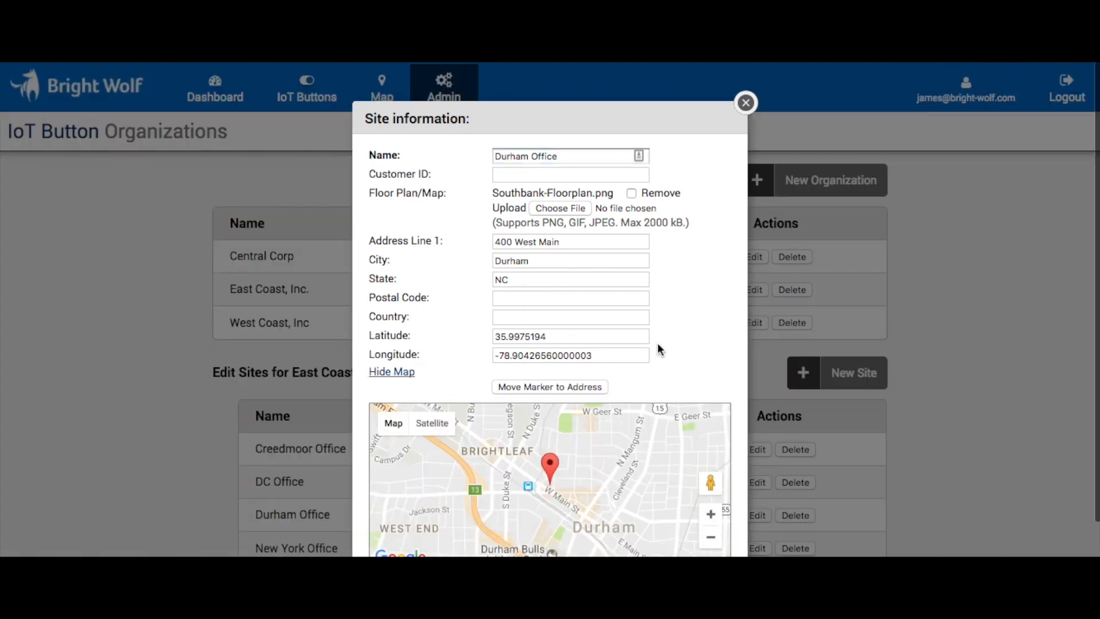
{"action": "left_click", "coordinate": [744, 105]}
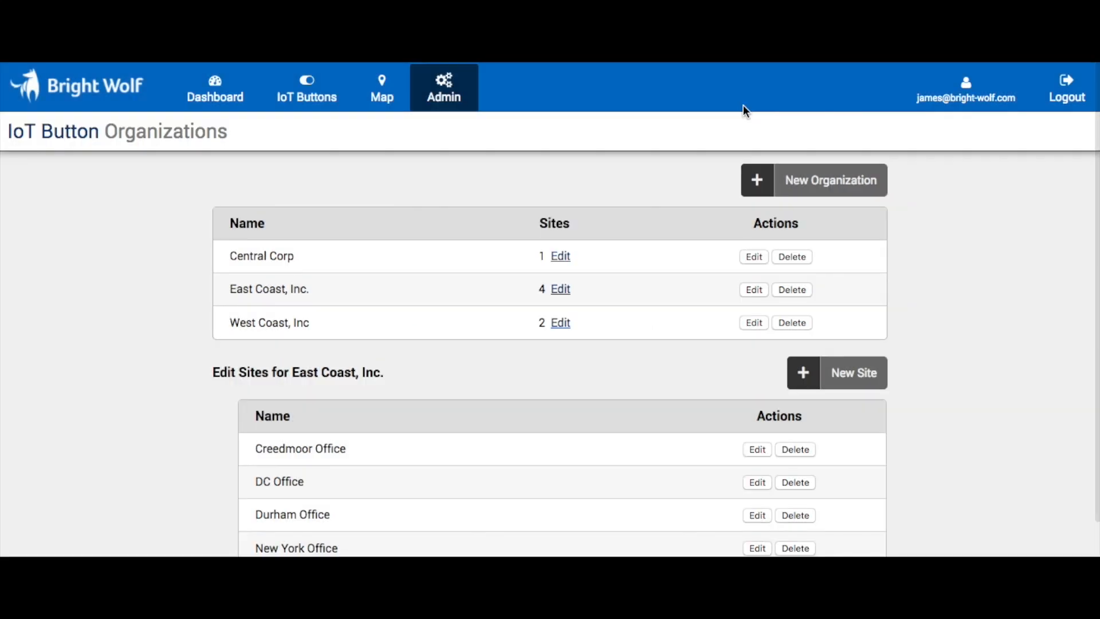
- Open the button types and events administration page and review the form for adding an event type without saving
{"action": "mouse_move", "coordinate": [412, 109]}
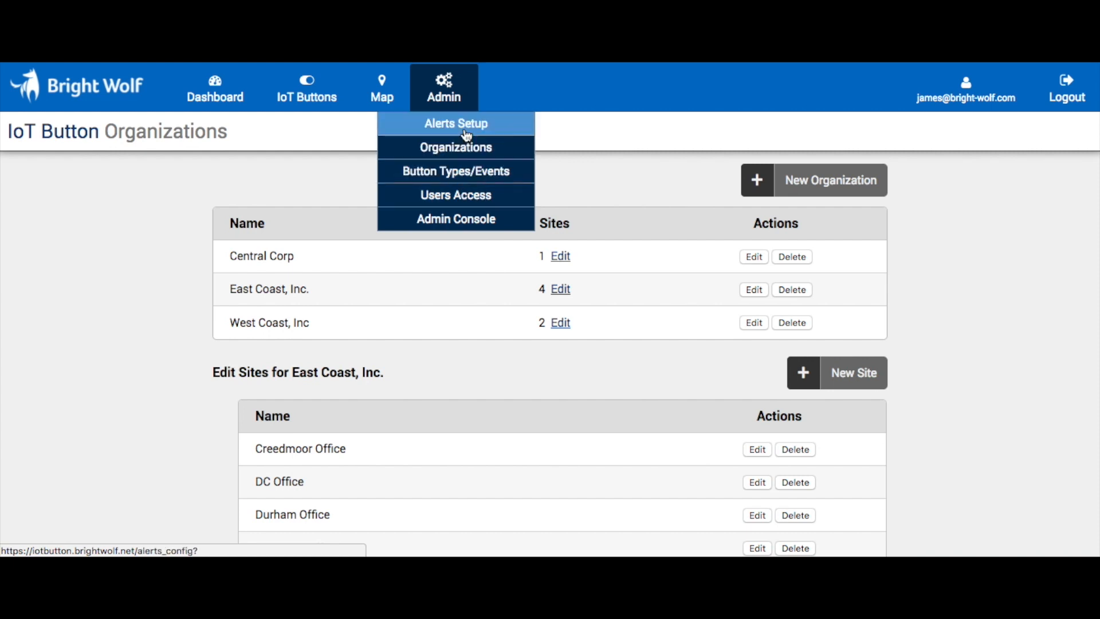
{"action": "left_click", "coordinate": [459, 173]}
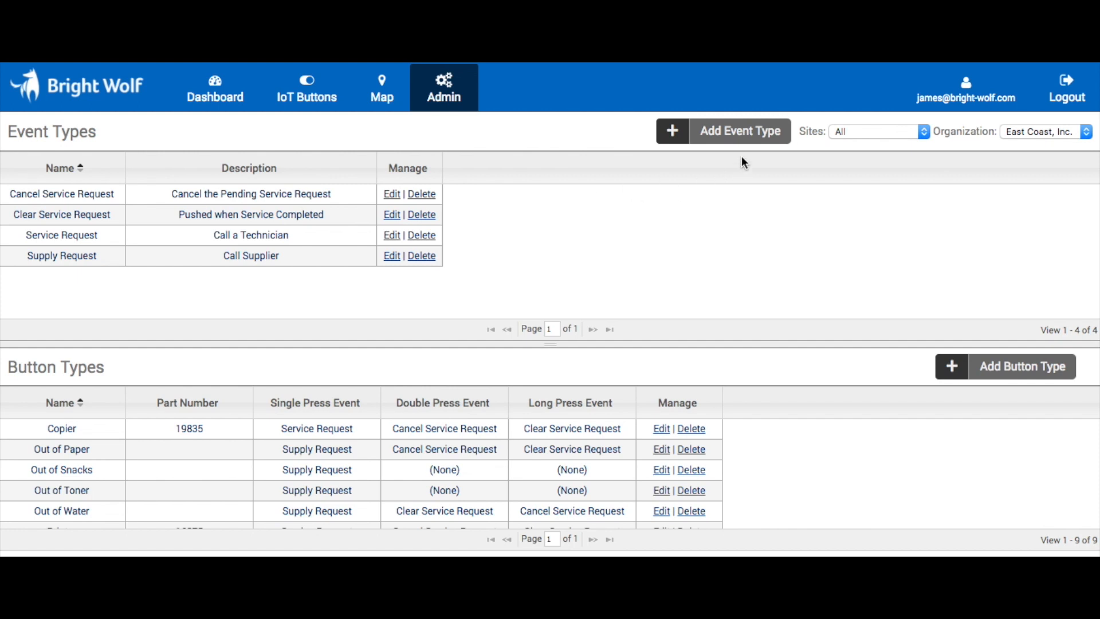
{"action": "left_click", "coordinate": [739, 135]}
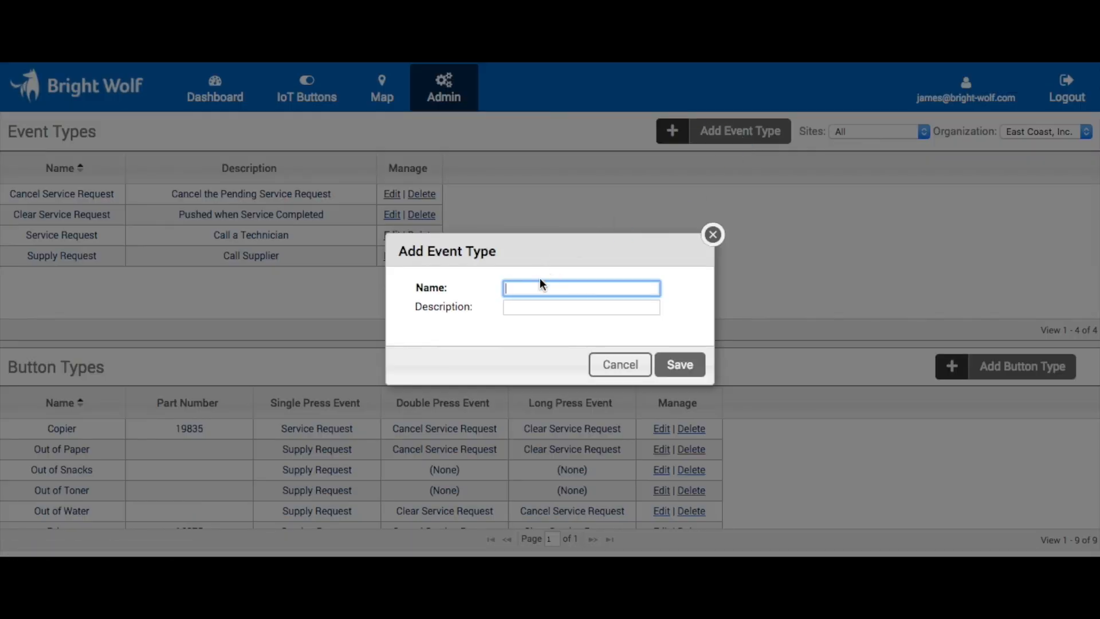
{"action": "left_click", "coordinate": [611, 365]}
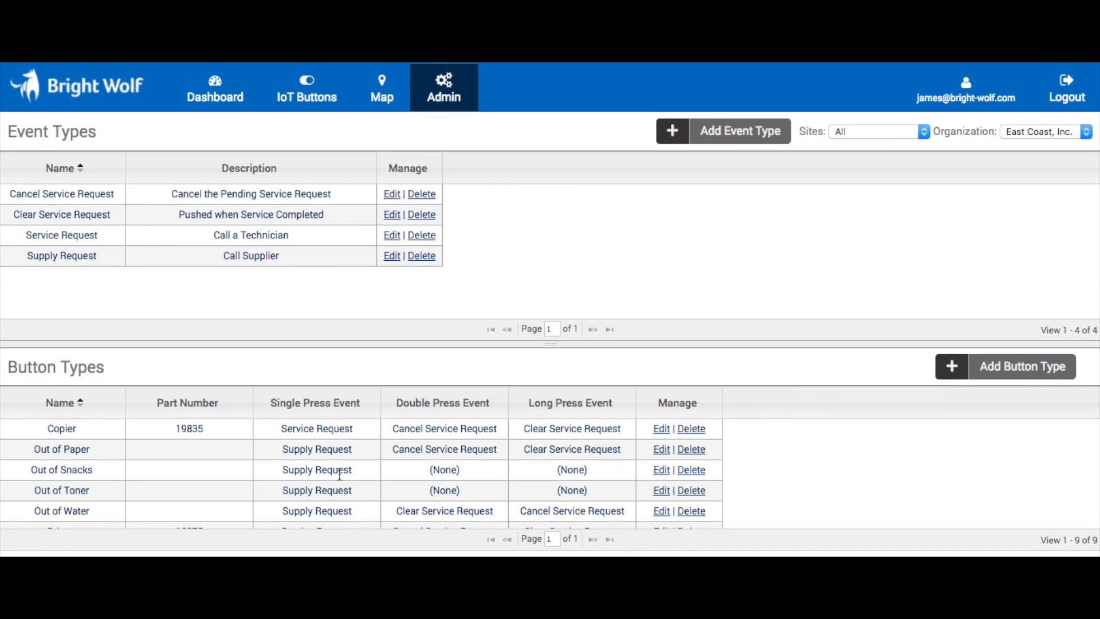
- Review the button types list and the Out of Paper type's press event settings, closing the editor without saving
{"action": "scroll", "coordinate": [339, 474], "scroll_direction": "down", "scroll_amount": 3}
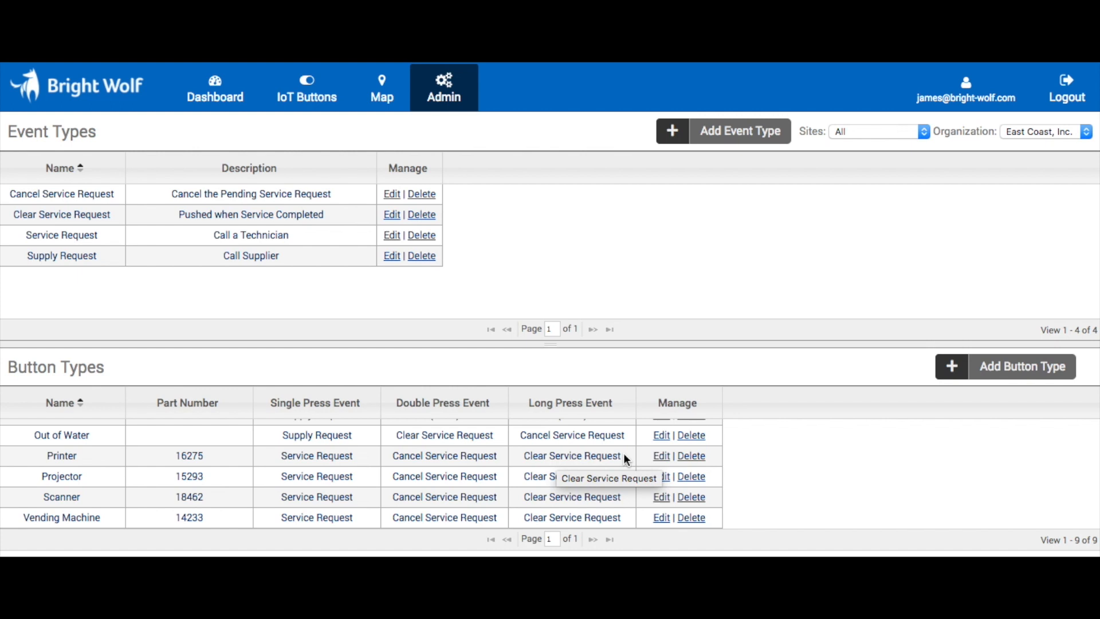
{"action": "scroll", "coordinate": [623, 452], "scroll_direction": "up", "scroll_amount": 3}
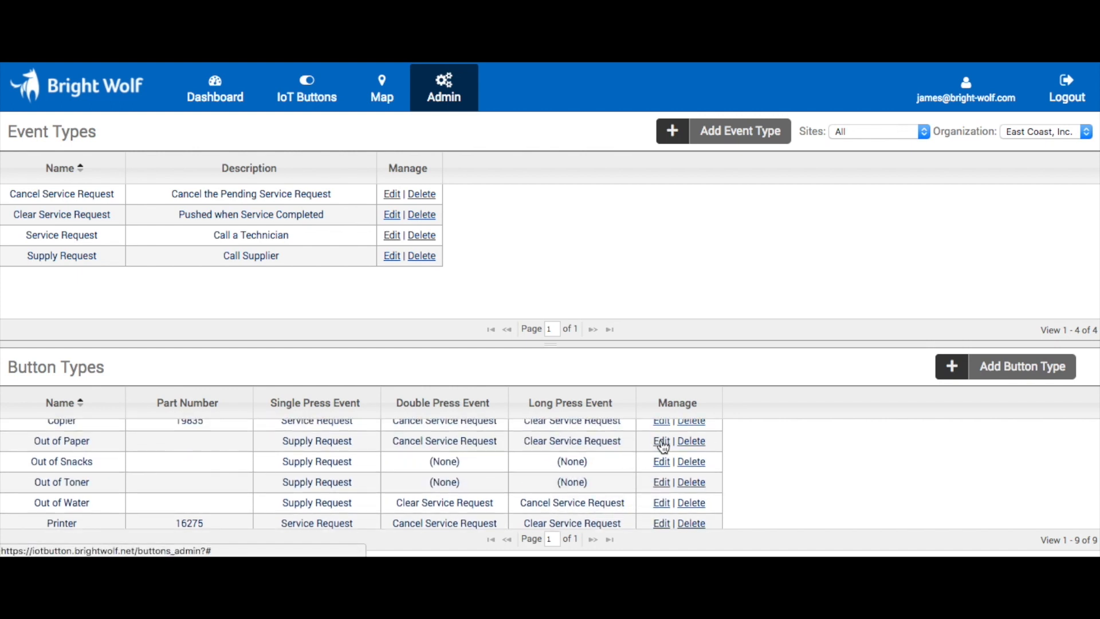
{"action": "left_click", "coordinate": [662, 444]}
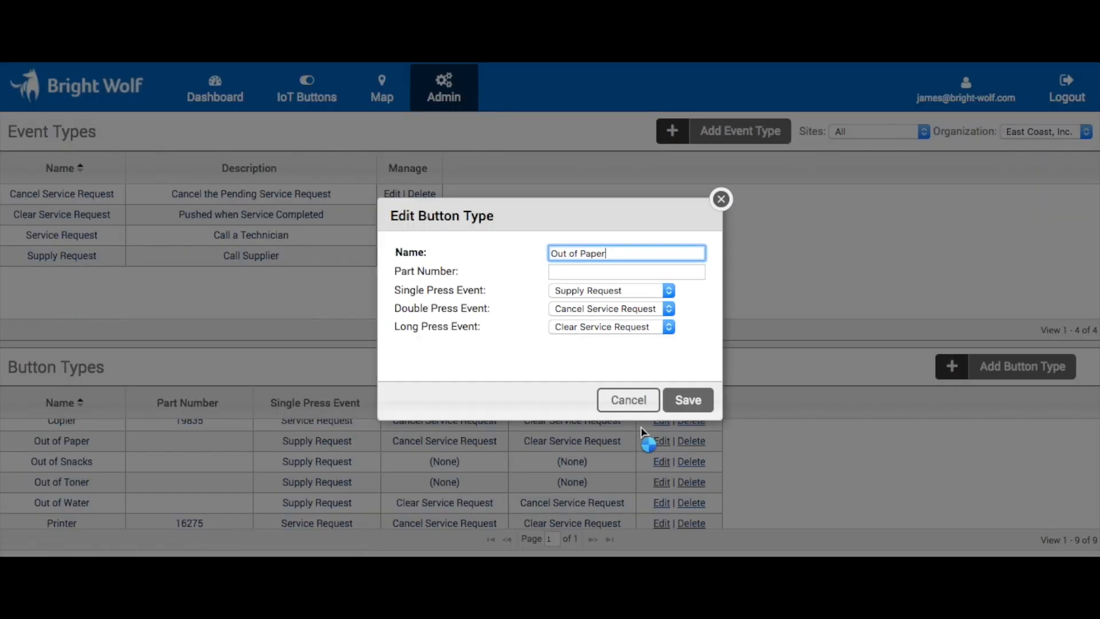
{"action": "left_click", "coordinate": [659, 292]}
{"action": "left_click", "coordinate": [687, 291]}
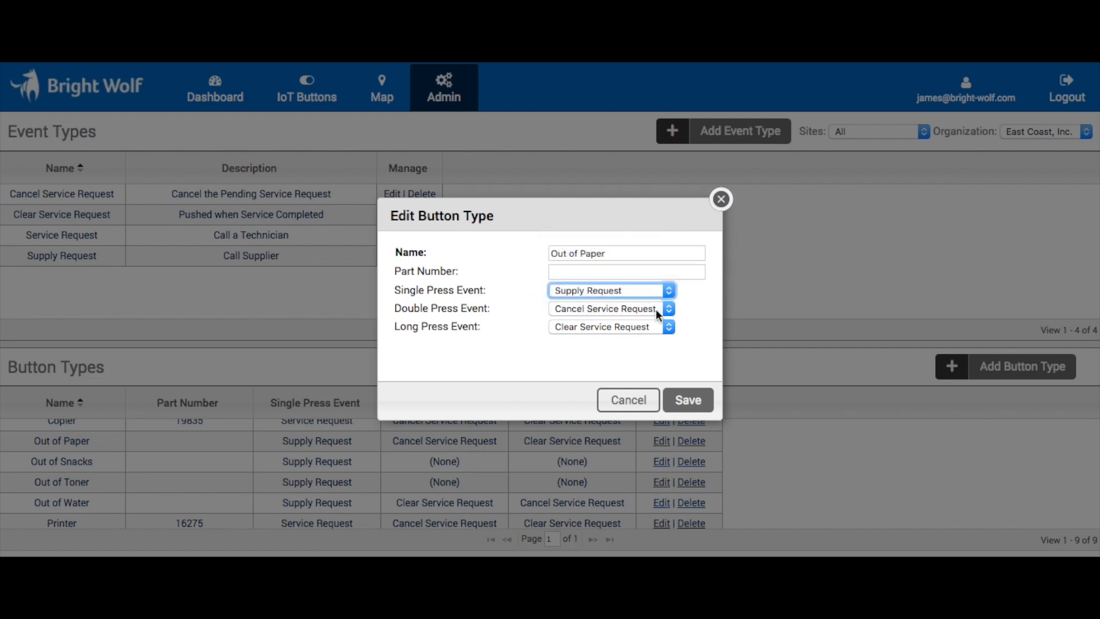
{"action": "left_click", "coordinate": [630, 400]}
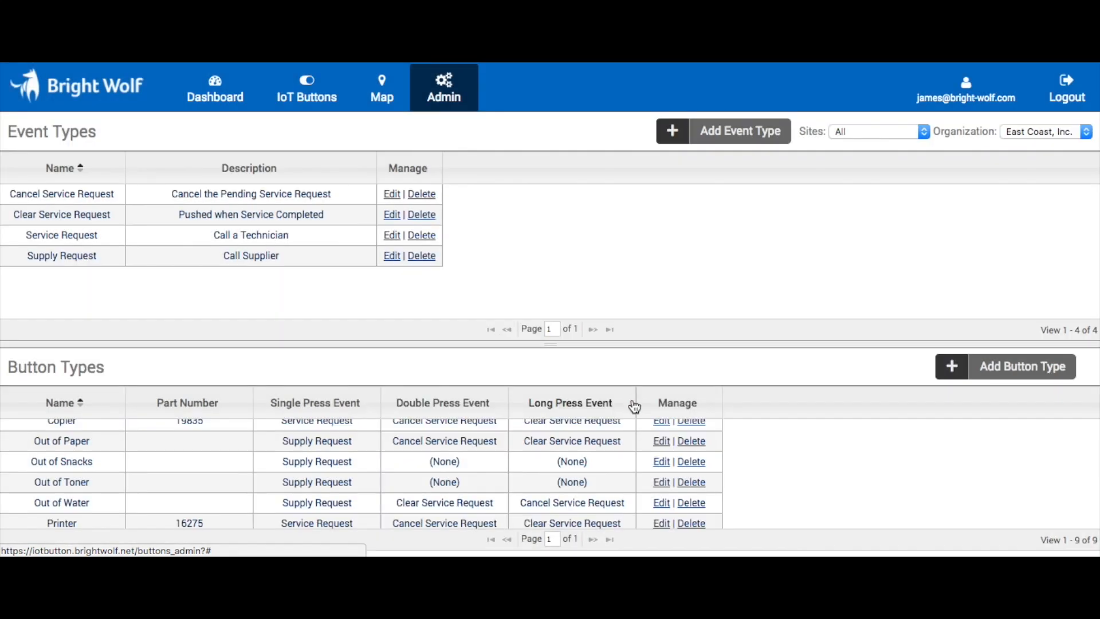
- Open the alerts setup and review the criteria and recipient fields for a new alert notification without saving
{"action": "mouse_move", "coordinate": [445, 85]}
{"action": "left_click", "coordinate": [460, 126]}
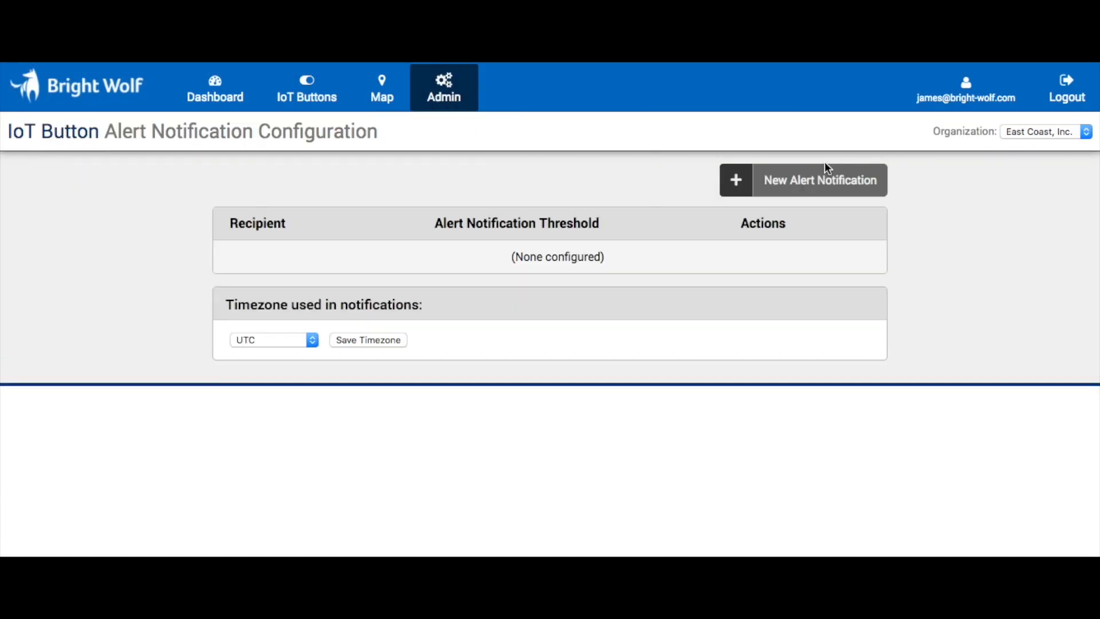
{"action": "left_click", "coordinate": [814, 181]}
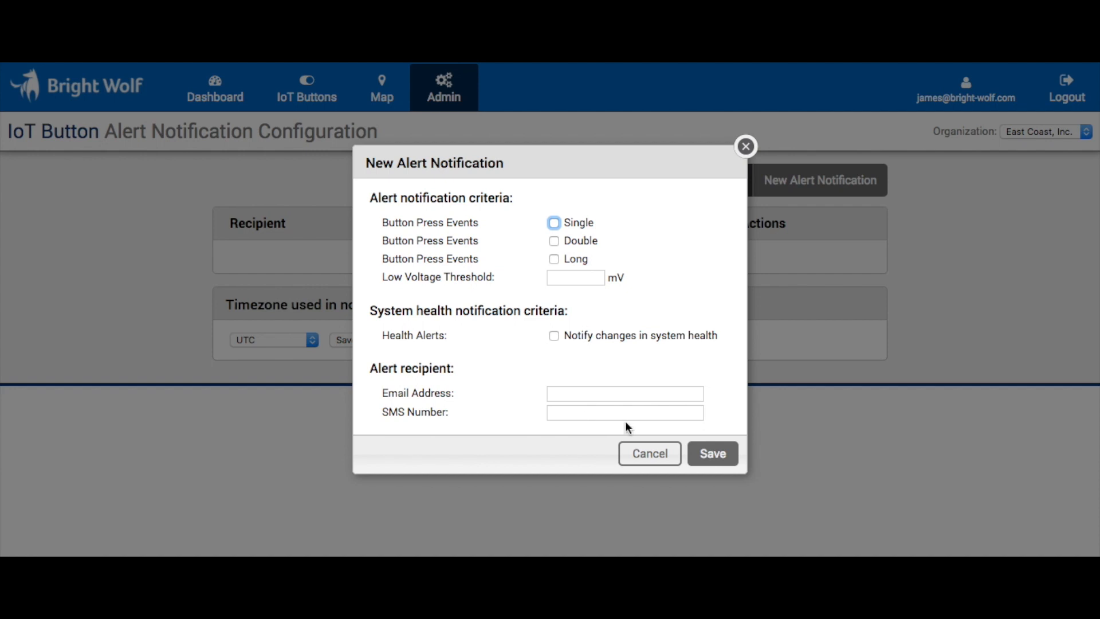
{"action": "left_click", "coordinate": [665, 459]}
- List the unassigned IoT buttons and assign button G030MD021095MVSG to the organization East Coast, Inc
{"action": "left_click", "coordinate": [308, 96]}
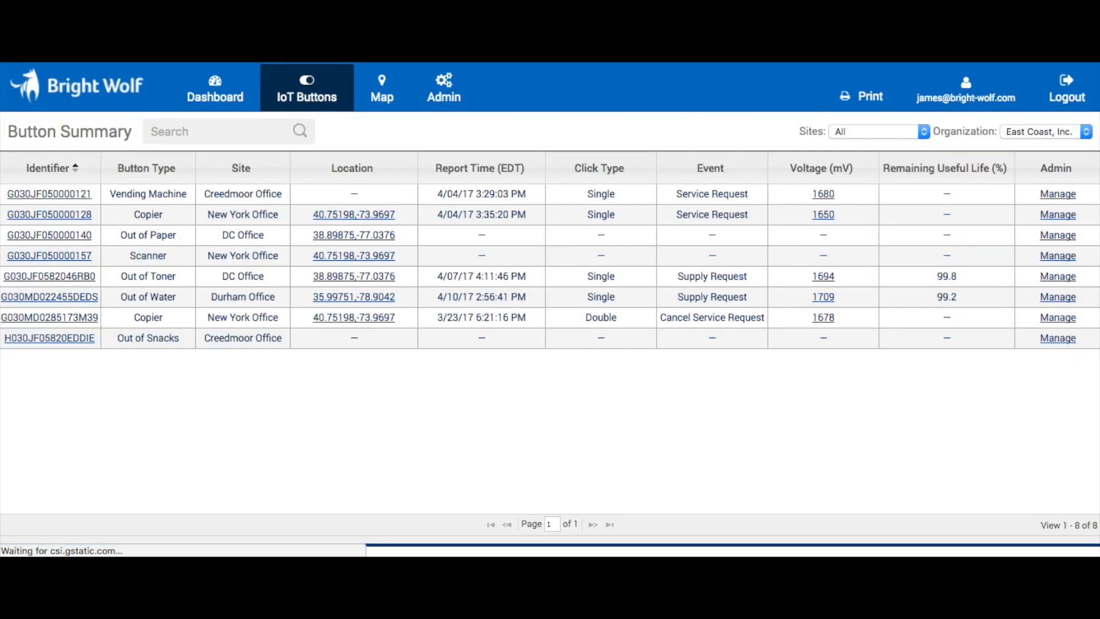
{"action": "left_click", "coordinate": [1040, 132]}
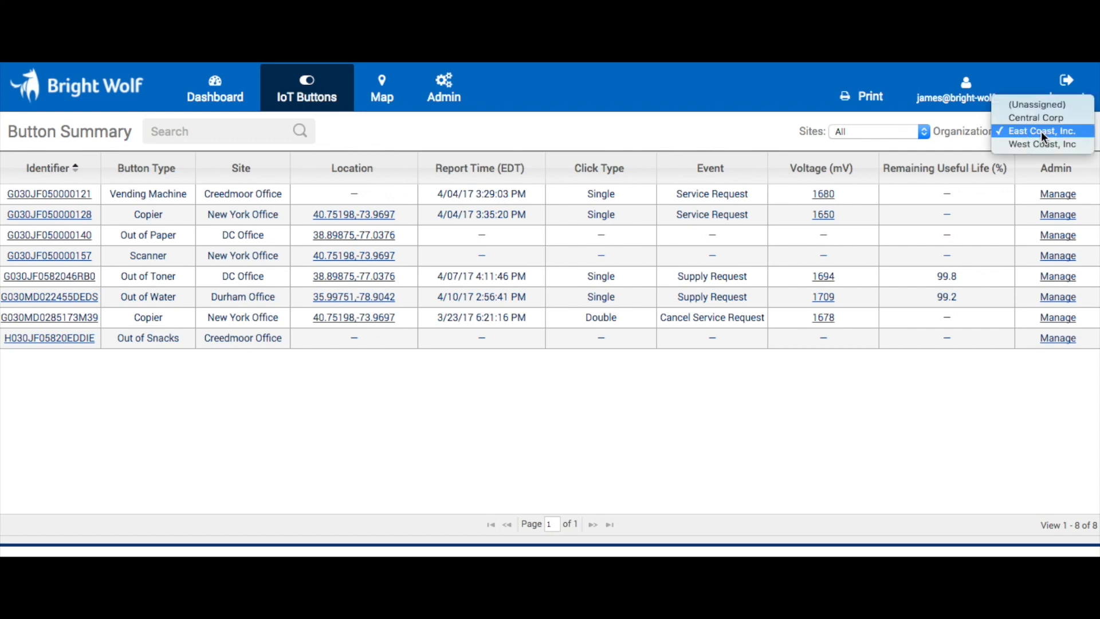
{"action": "left_click", "coordinate": [1033, 104]}
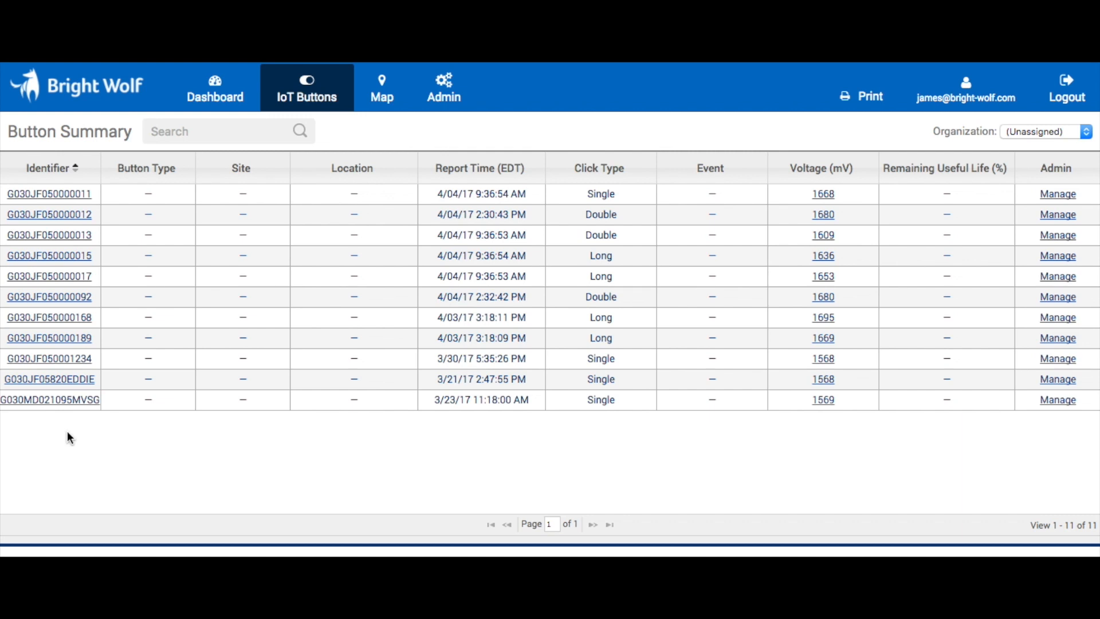
{"action": "left_click", "coordinate": [1058, 400]}
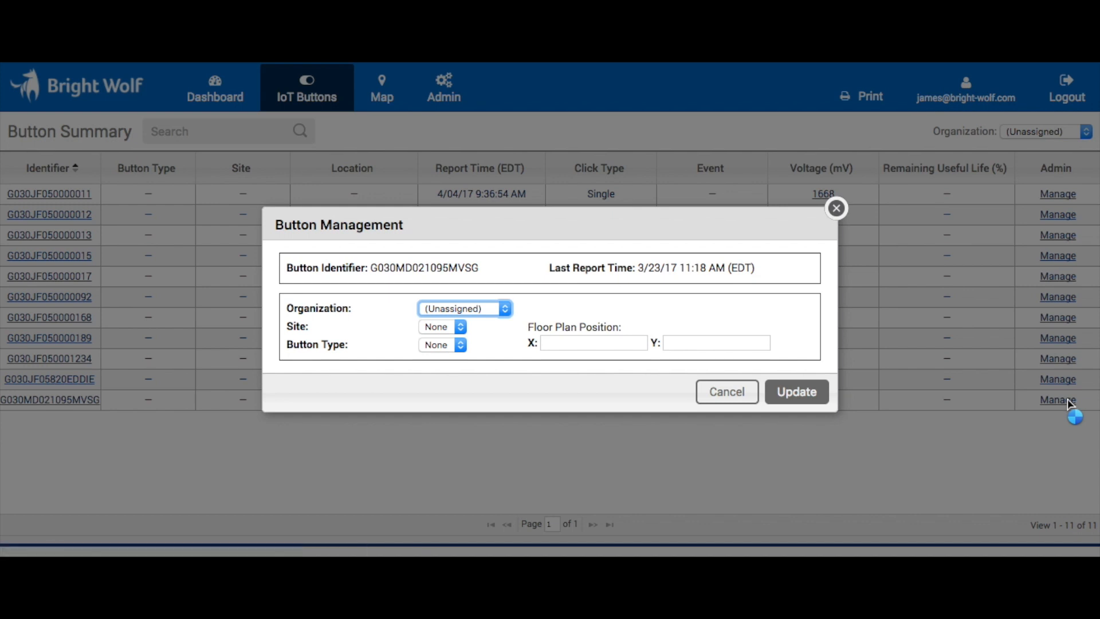
{"action": "left_click", "coordinate": [467, 303]}
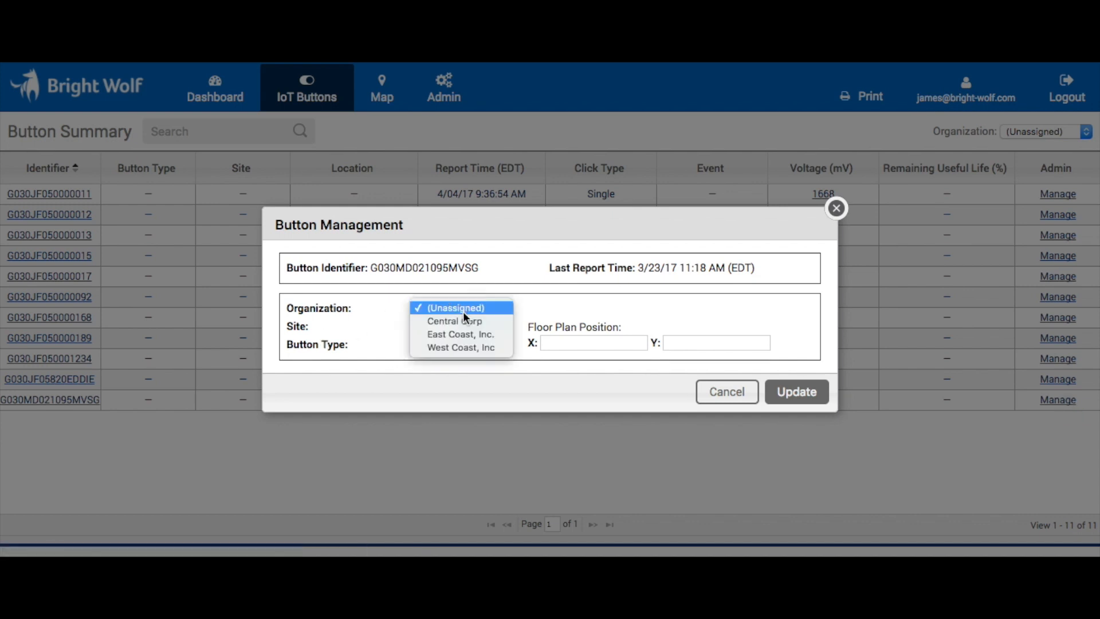
{"action": "left_click", "coordinate": [464, 335]}
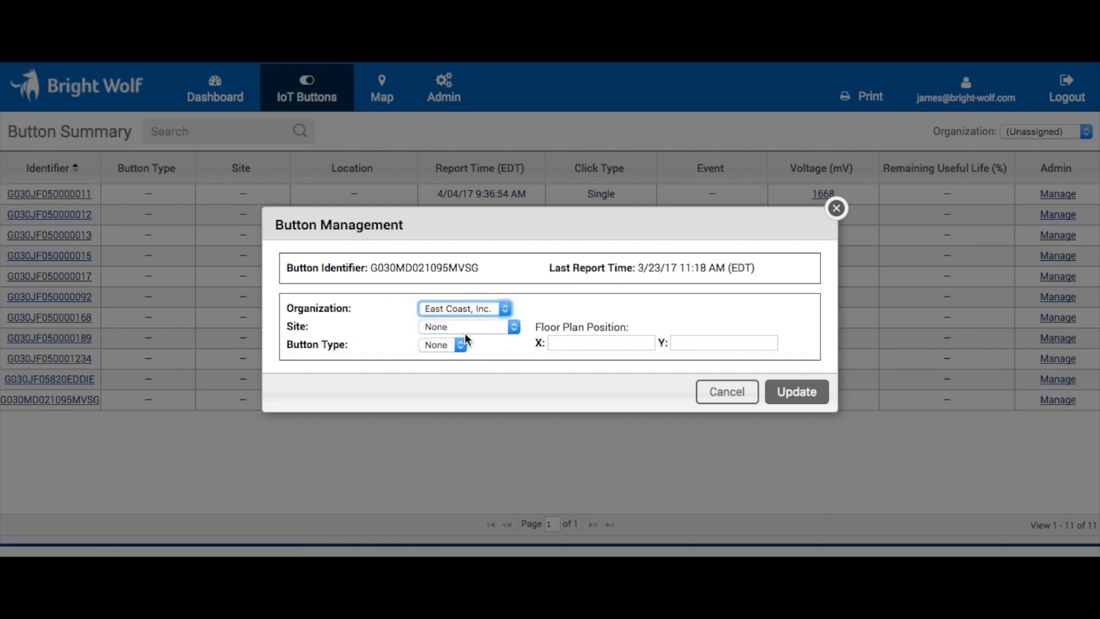
{"action": "left_click", "coordinate": [798, 395]}
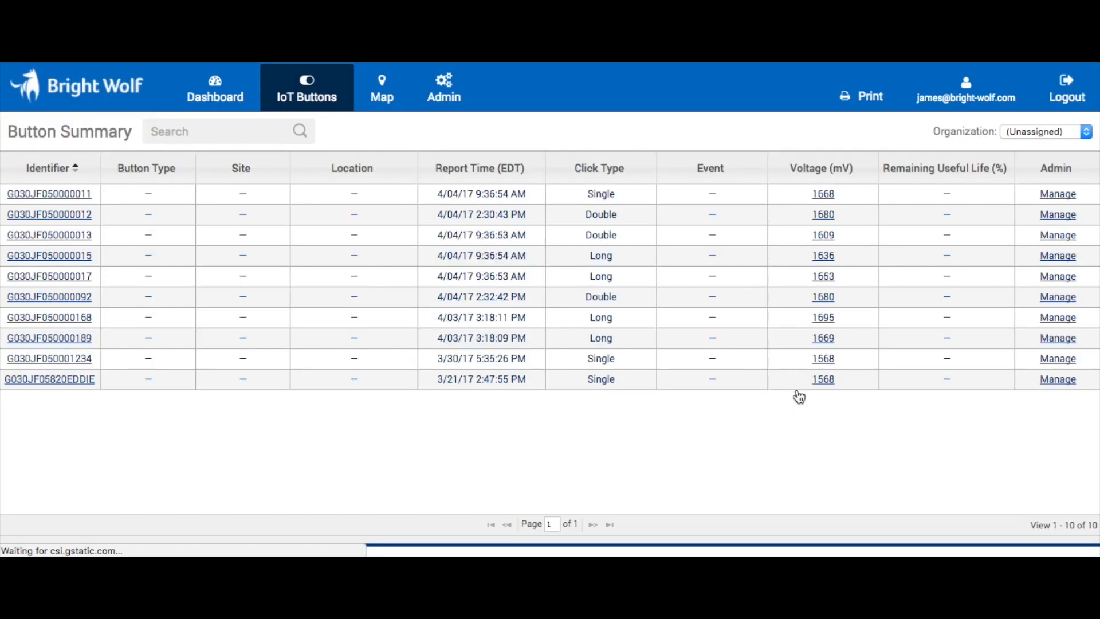
- List the buttons of East Coast, Inc. and set button G030MD021095MVSG to site Durham Office and button type Out of Paper
{"action": "left_click", "coordinate": [1063, 133]}
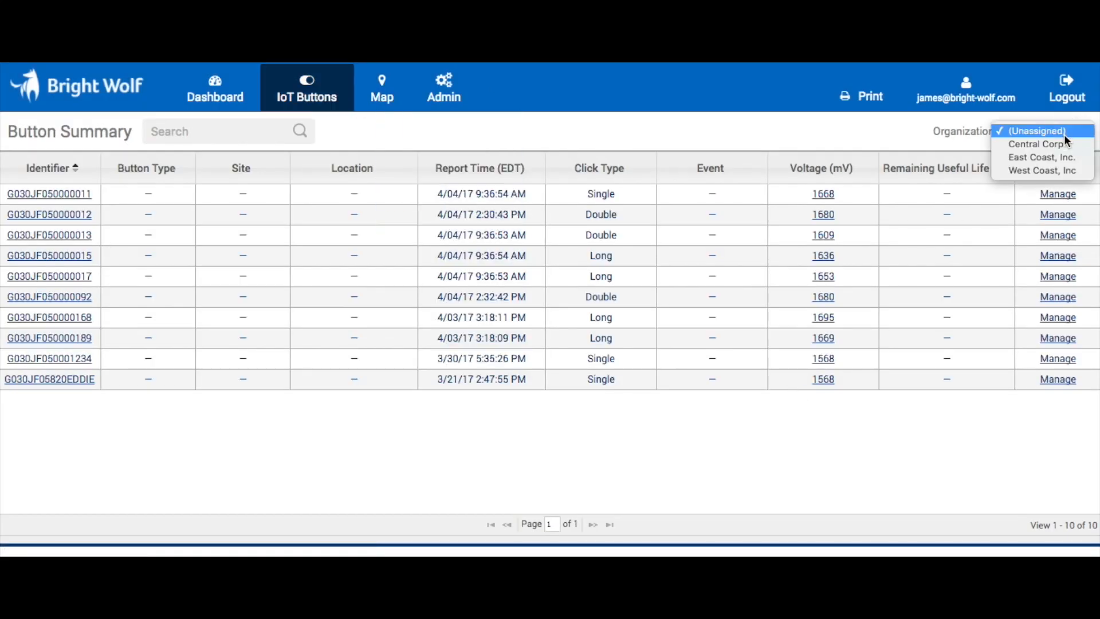
{"action": "left_click", "coordinate": [1054, 158]}
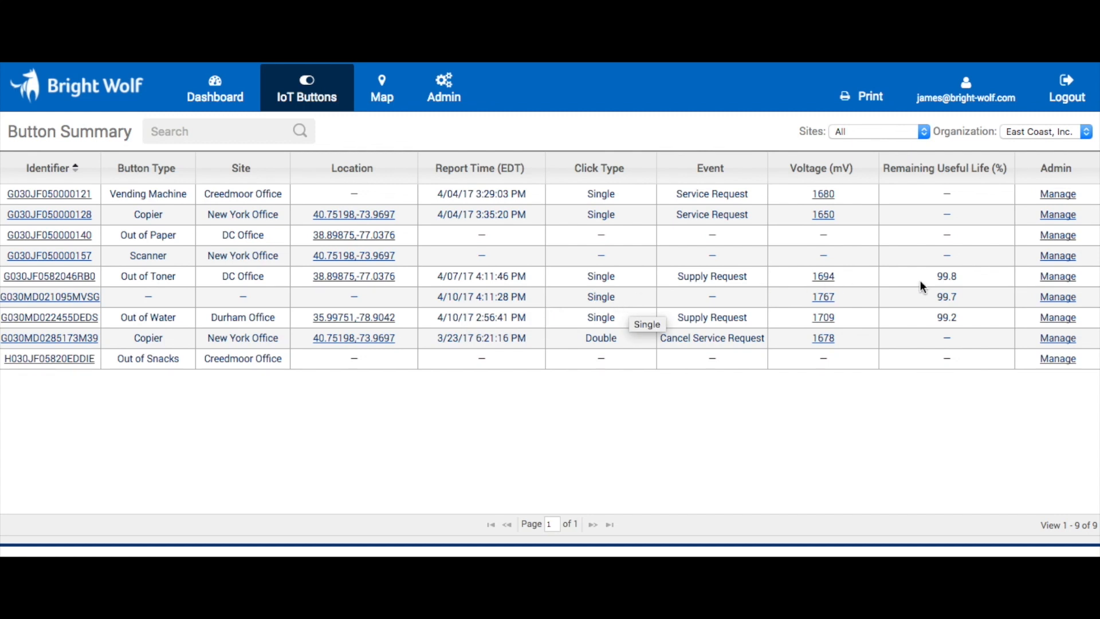
{"action": "left_click", "coordinate": [1058, 296]}
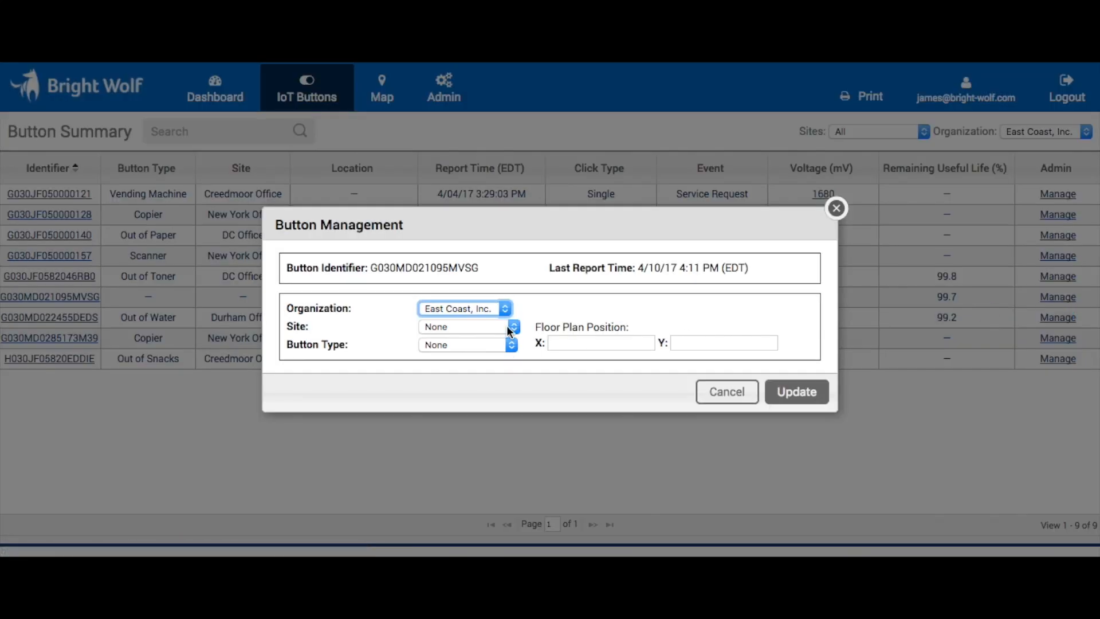
{"action": "left_click", "coordinate": [510, 328]}
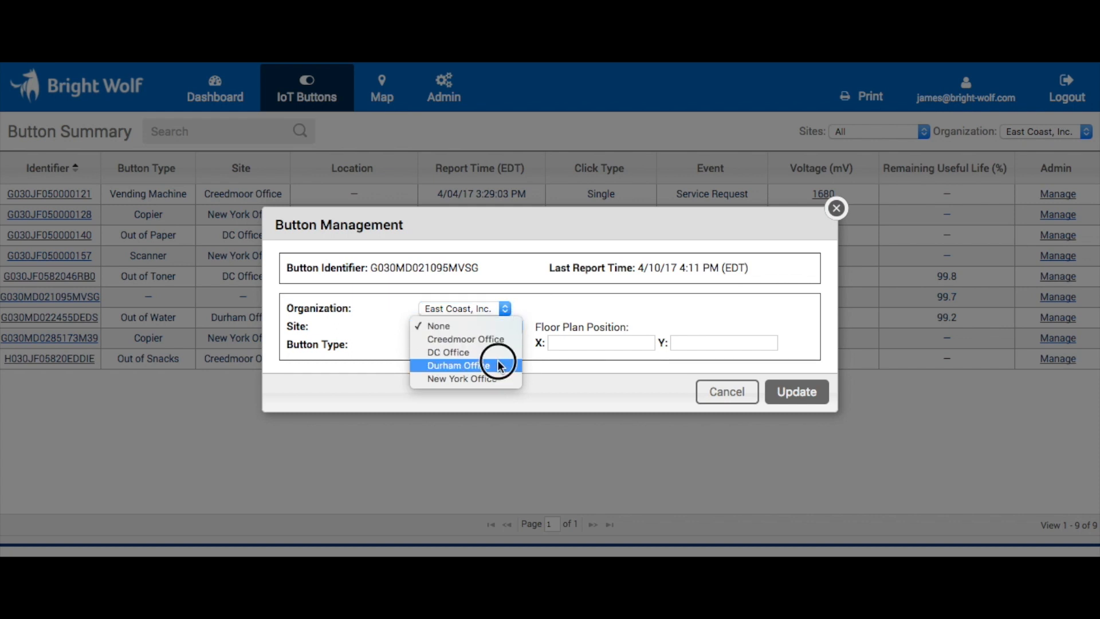
{"action": "left_click", "coordinate": [499, 366]}
{"action": "left_click", "coordinate": [504, 342]}
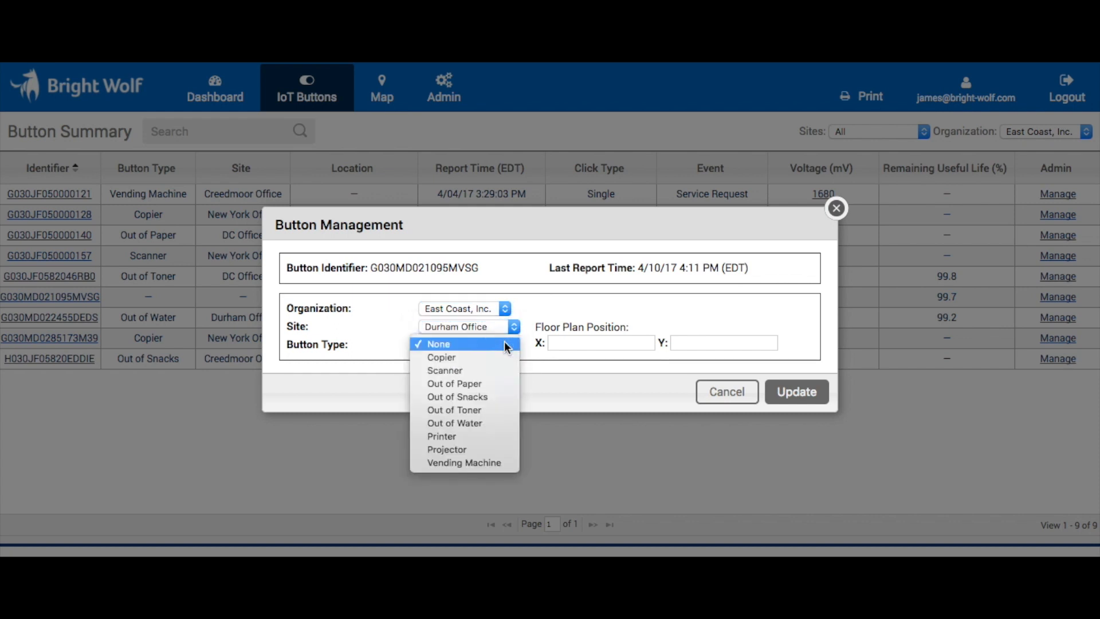
{"action": "left_click", "coordinate": [501, 381]}
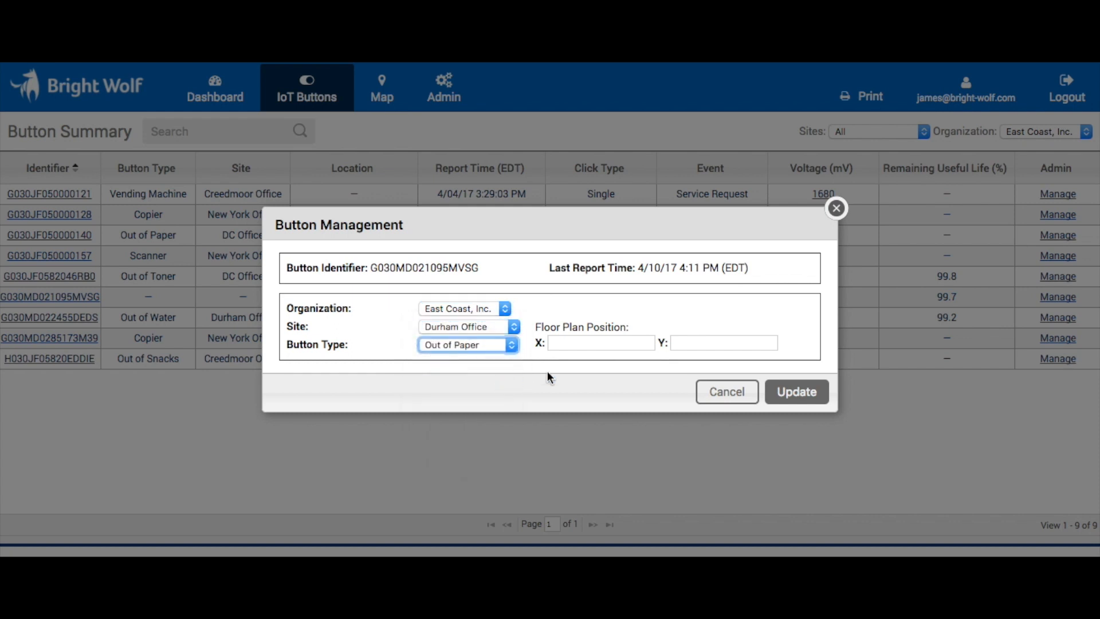
- Set the button's floor plan position to X 55 and Y 75 and save the updated button settings
{"action": "left_click", "coordinate": [612, 342]}
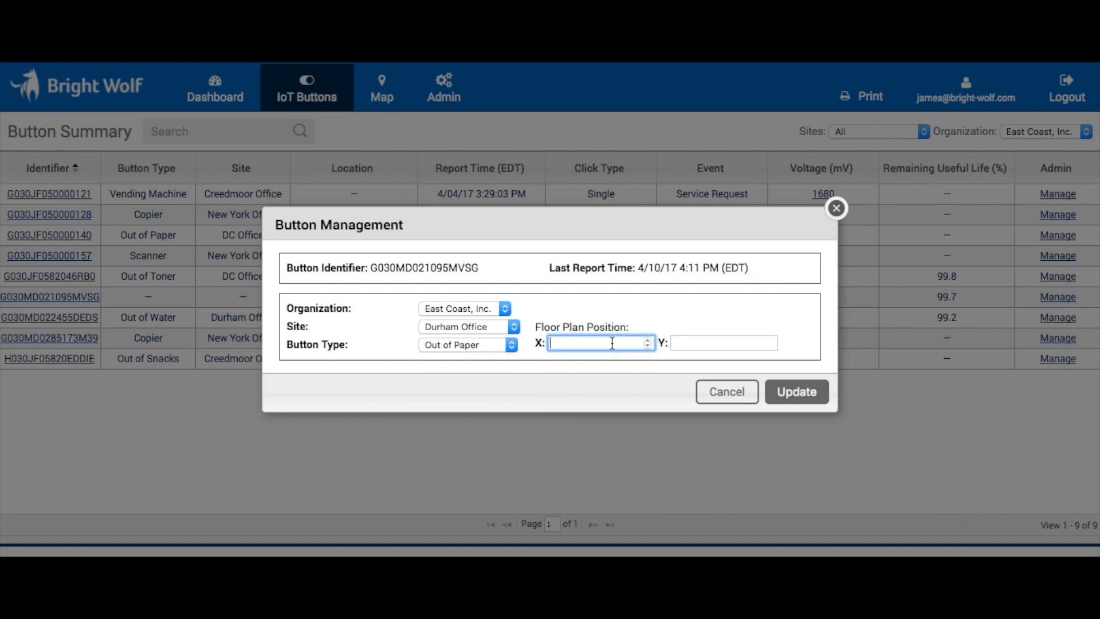
{"action": "type", "text": "55"}
{"action": "left_click", "coordinate": [727, 344]}
{"action": "type", "text": "75"}
{"action": "left_click", "coordinate": [795, 396]}
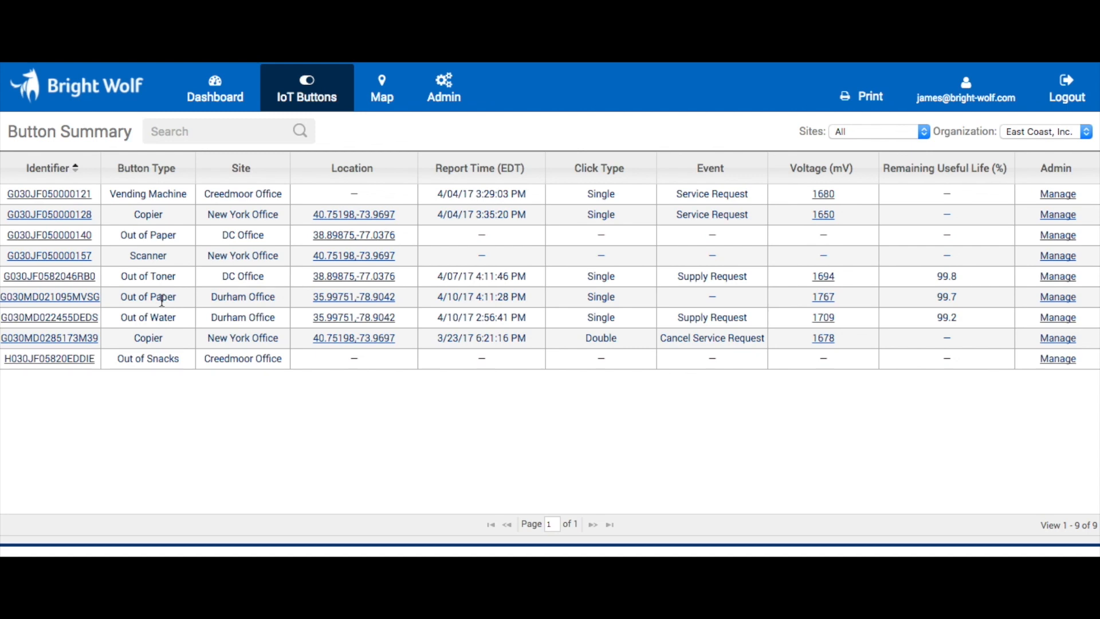
- Examine the Durham marker on the device map, show the Durham Office floor plan, and view button G030MD021095MVSG's details on it
{"action": "left_click", "coordinate": [393, 91]}
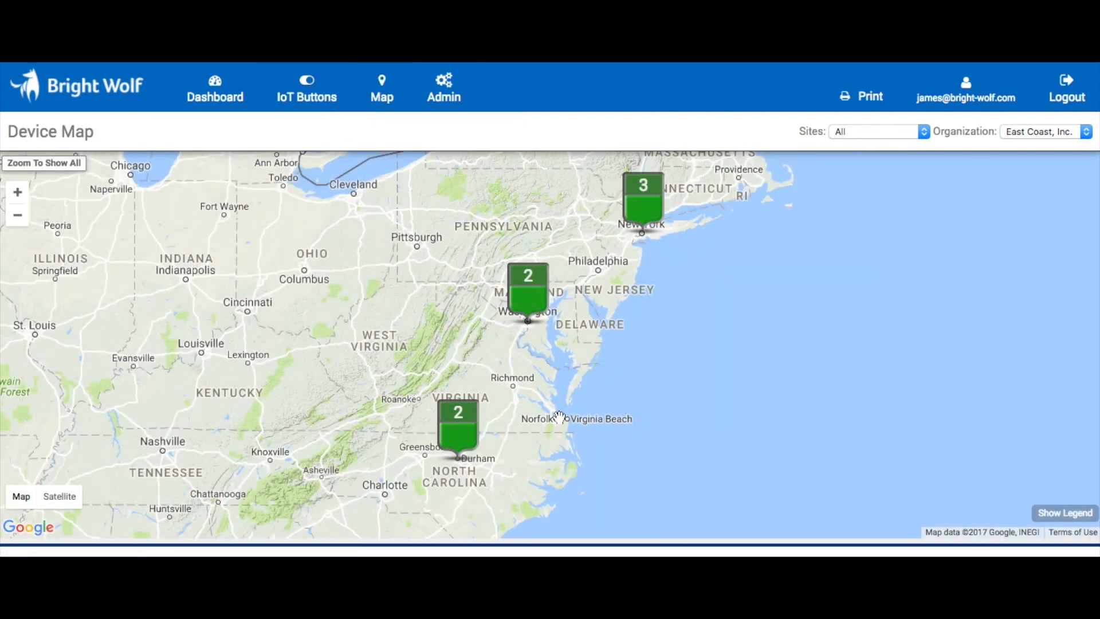
{"action": "left_click", "coordinate": [459, 440]}
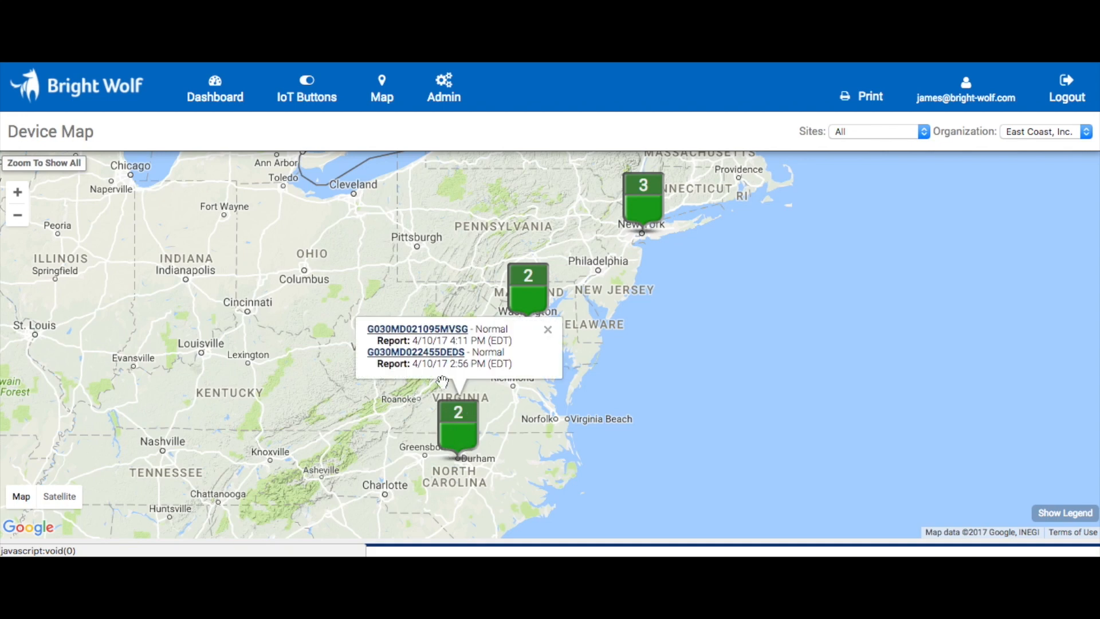
{"action": "left_click", "coordinate": [891, 136]}
{"action": "left_click", "coordinate": [883, 171]}
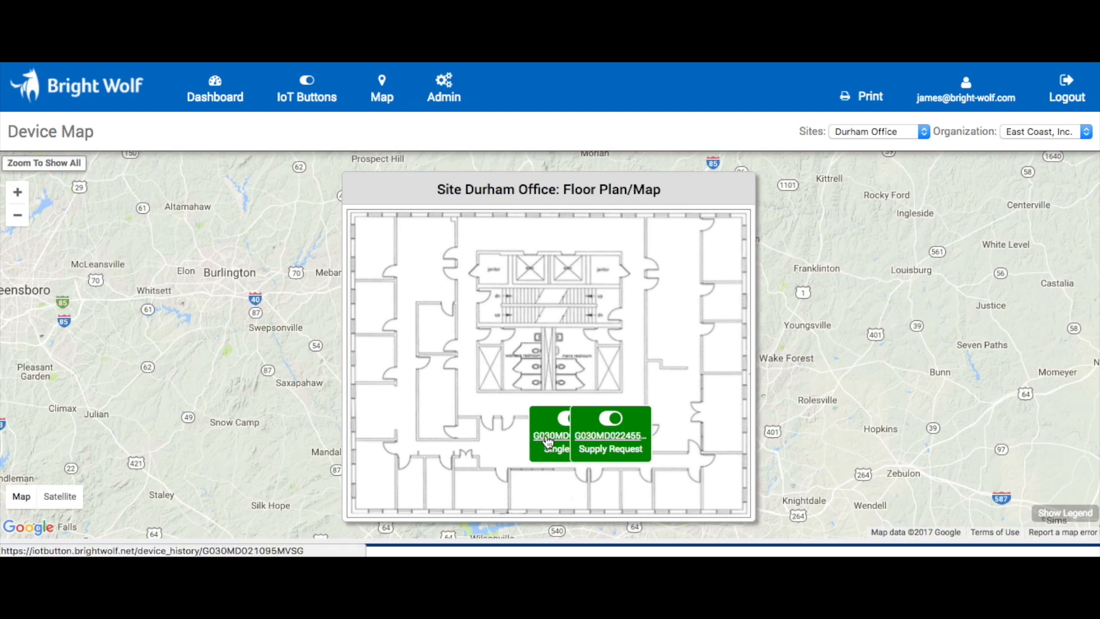
{"action": "mouse_move", "coordinate": [549, 442]}
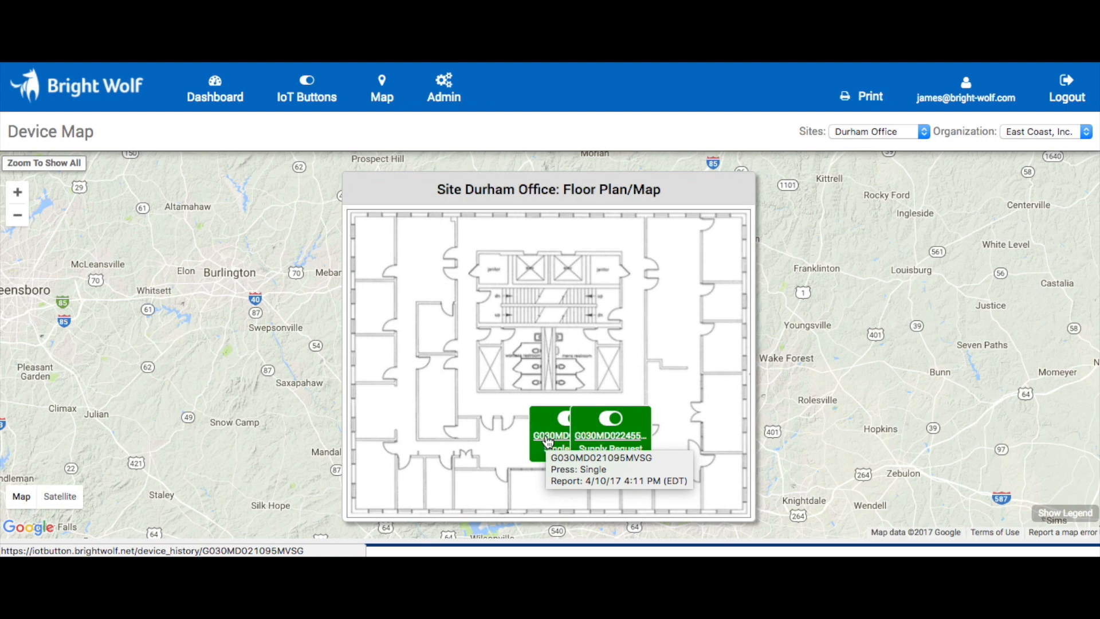
- Open the buttons dashboard and narrow the Button Events chart to the period from about 12:30 to the latest events
{"action": "left_click", "coordinate": [218, 90]}
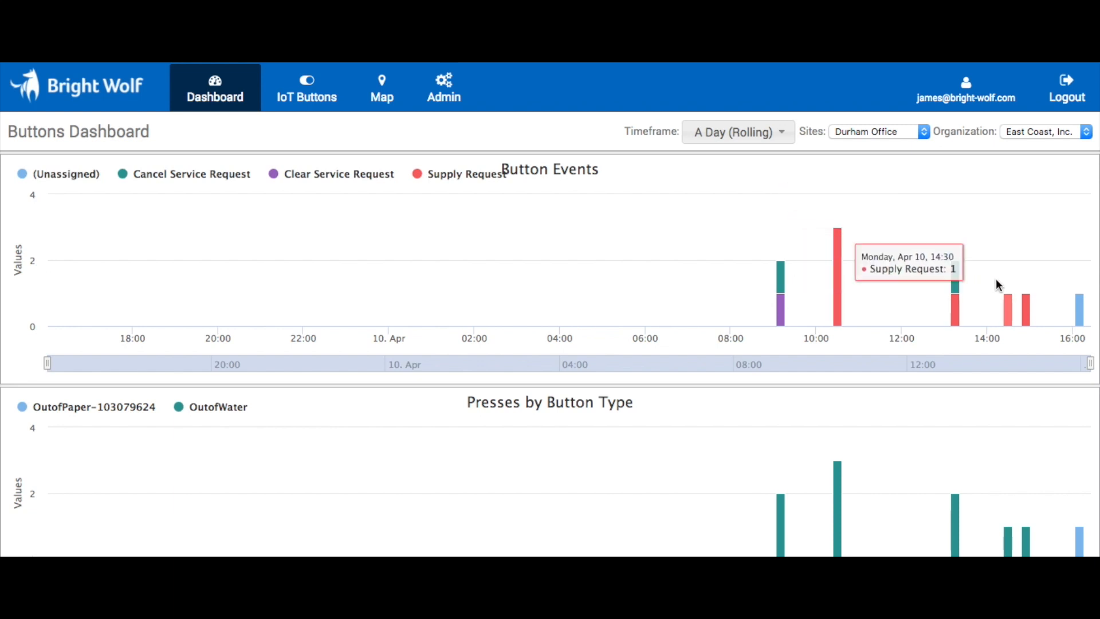
{"action": "mouse_move", "coordinate": [963, 314]}
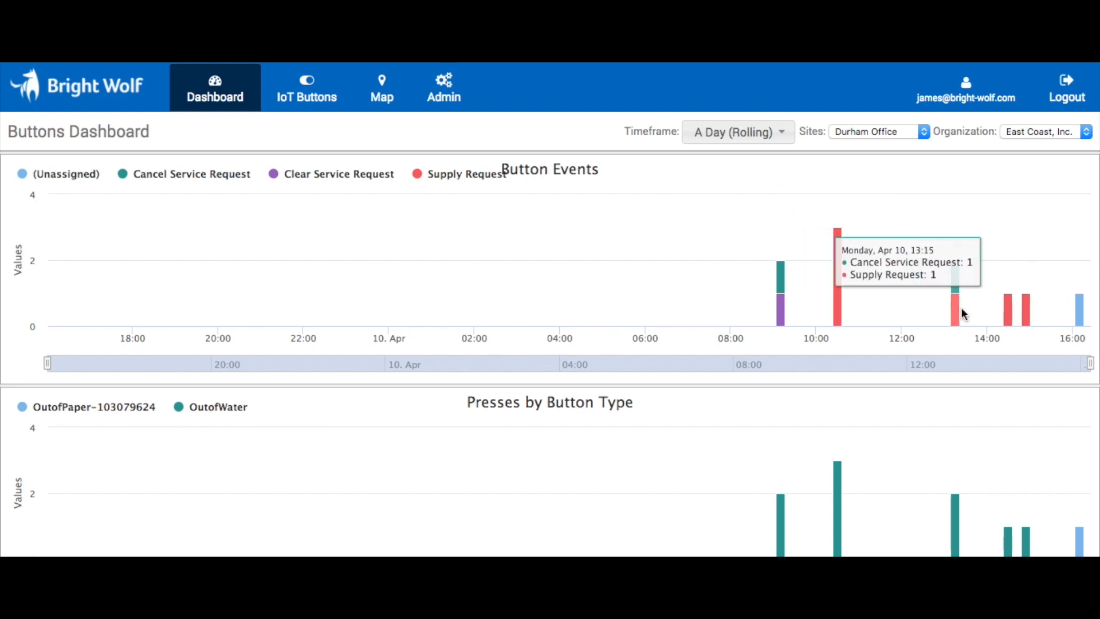
{"action": "left_click_drag", "start_coordinate": [925, 308], "coordinate": [1091, 312]}
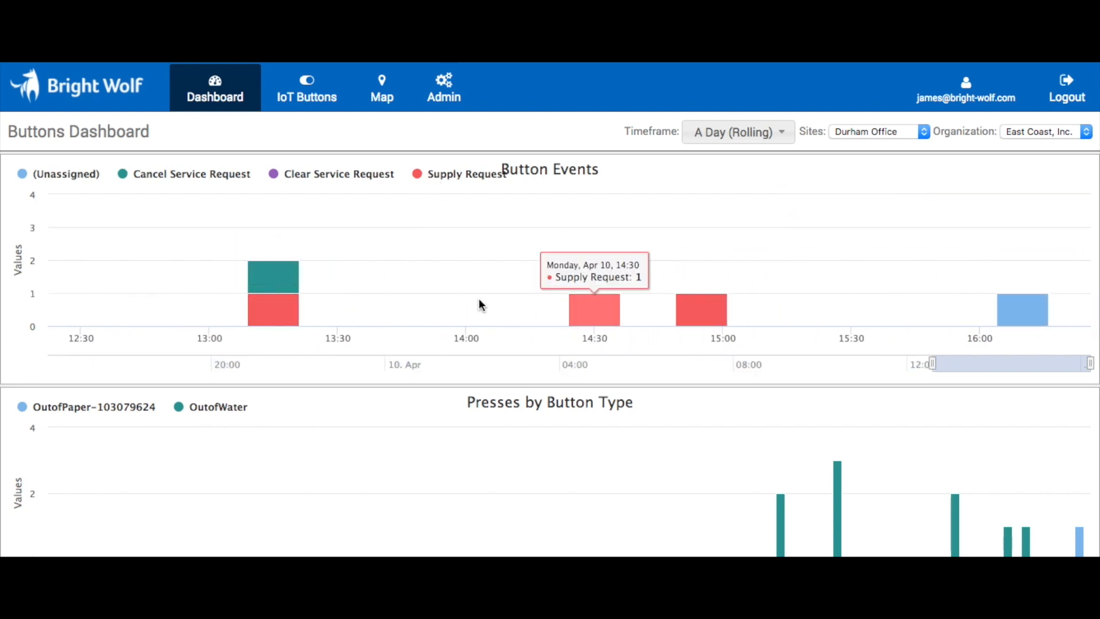
- Narrow the Presses by Button Type chart to start at about 14:00 and the Button Presses chart at about 12:30, both through the latest presses
{"action": "scroll", "coordinate": [487, 320], "scroll_direction": "down", "scroll_amount": 5}
{"action": "left_click_drag", "start_coordinate": [987, 293], "coordinate": [1090, 304]}
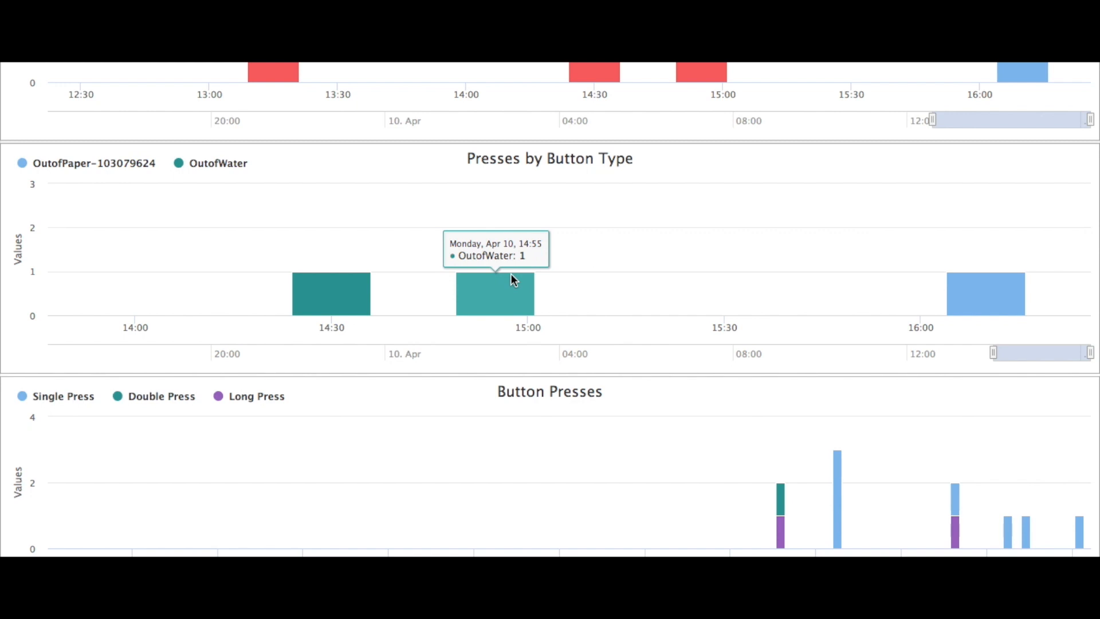
{"action": "scroll", "coordinate": [290, 303], "scroll_direction": "down", "scroll_amount": 1}
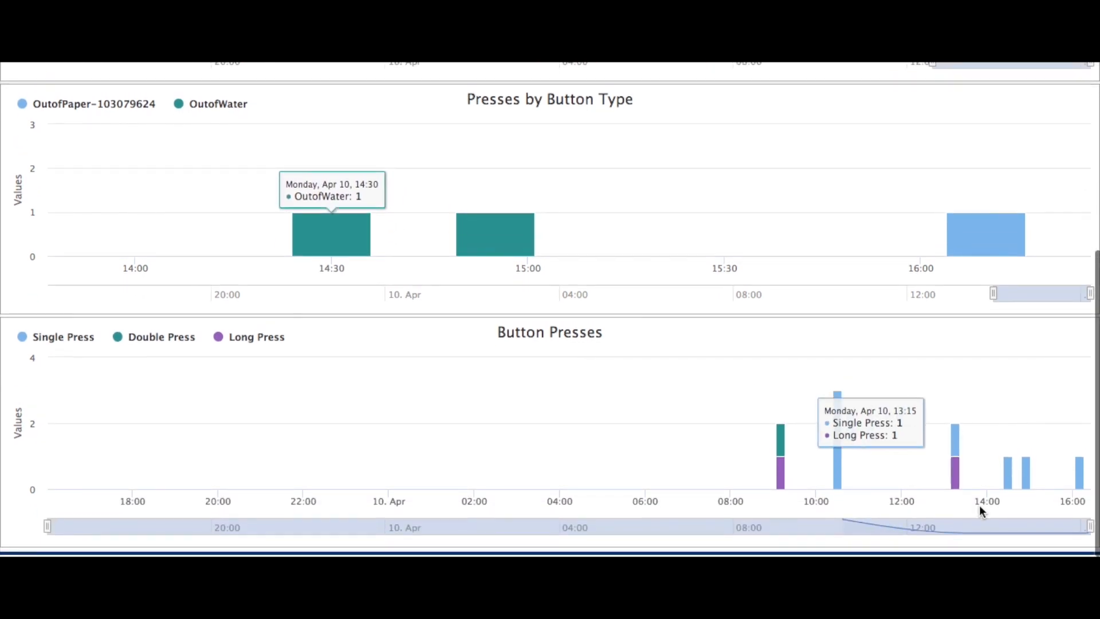
{"action": "left_click_drag", "start_coordinate": [938, 474], "coordinate": [1093, 491]}
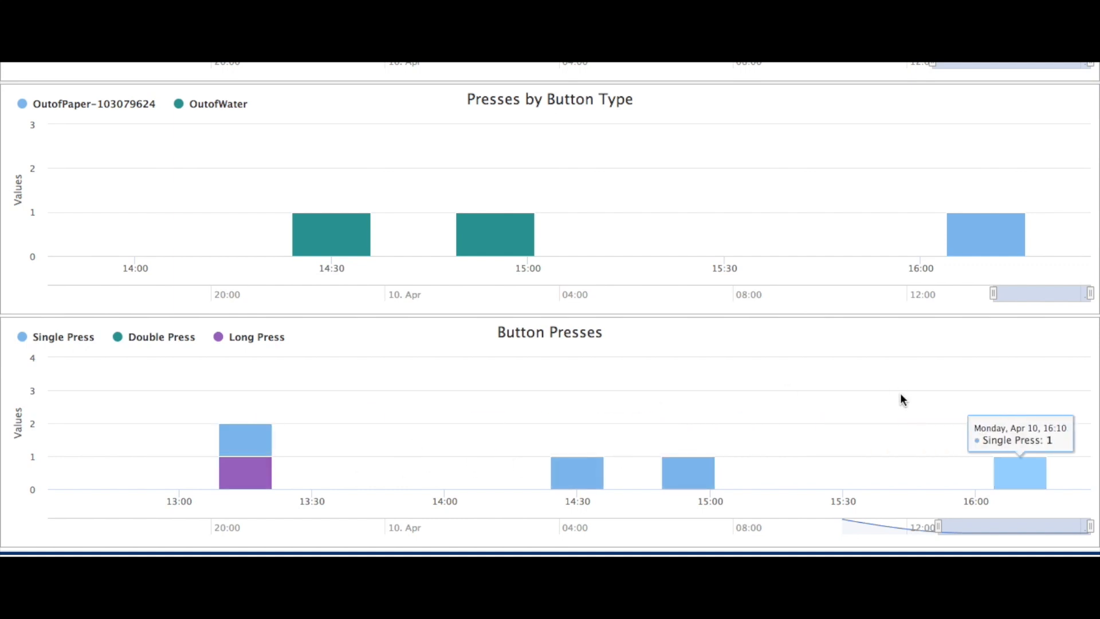
- Review the dashboard's timeframe, site and organization filter choices and the list of administration pages without changing any selection
{"action": "scroll", "coordinate": [900, 399], "scroll_direction": "up", "scroll_amount": 5}
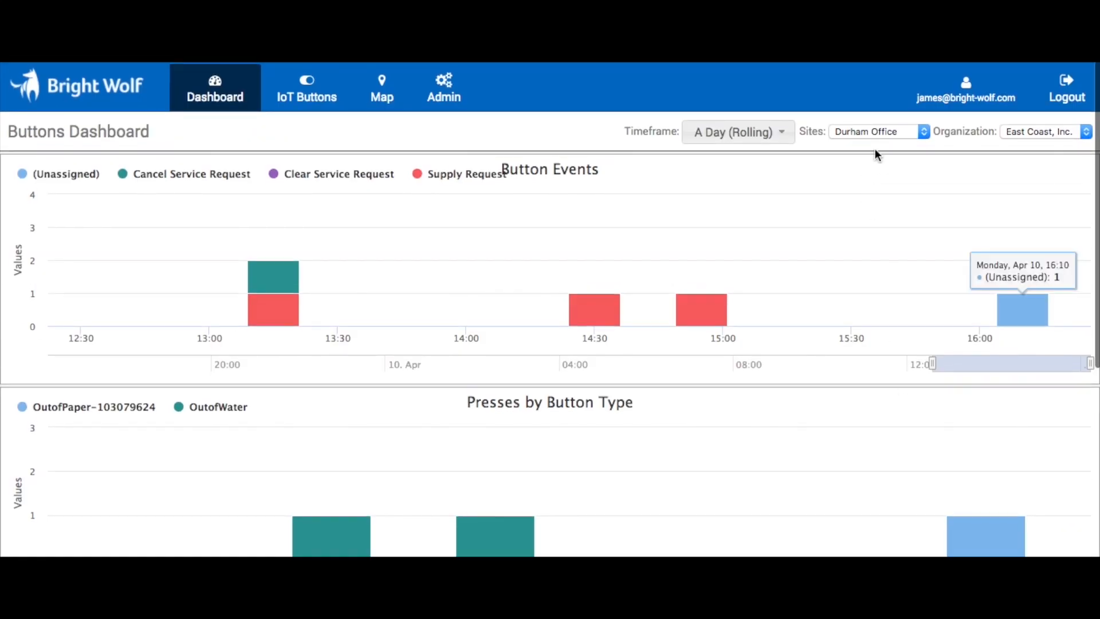
{"action": "left_click", "coordinate": [750, 135]}
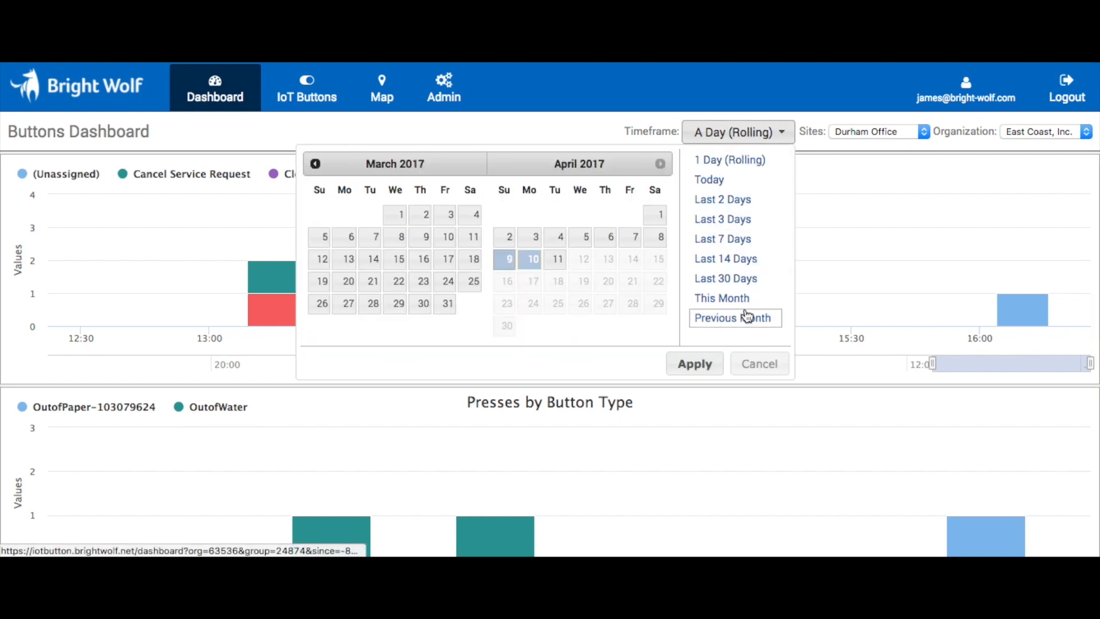
{"action": "left_click", "coordinate": [607, 131]}
{"action": "left_click", "coordinate": [923, 131]}
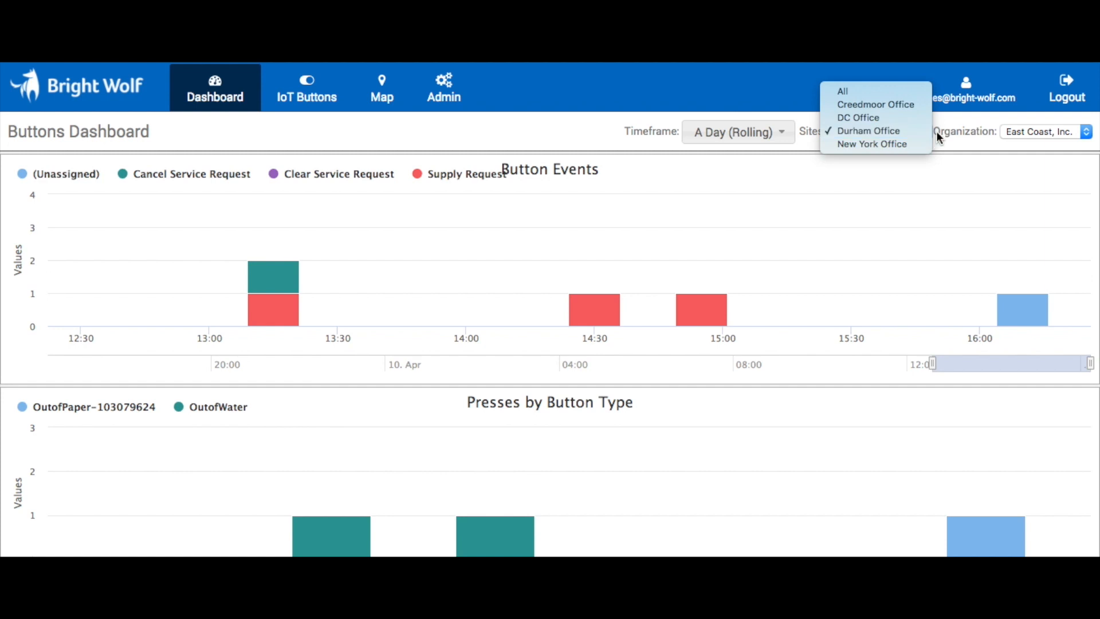
{"action": "left_click", "coordinate": [961, 119]}
{"action": "left_click", "coordinate": [1040, 133]}
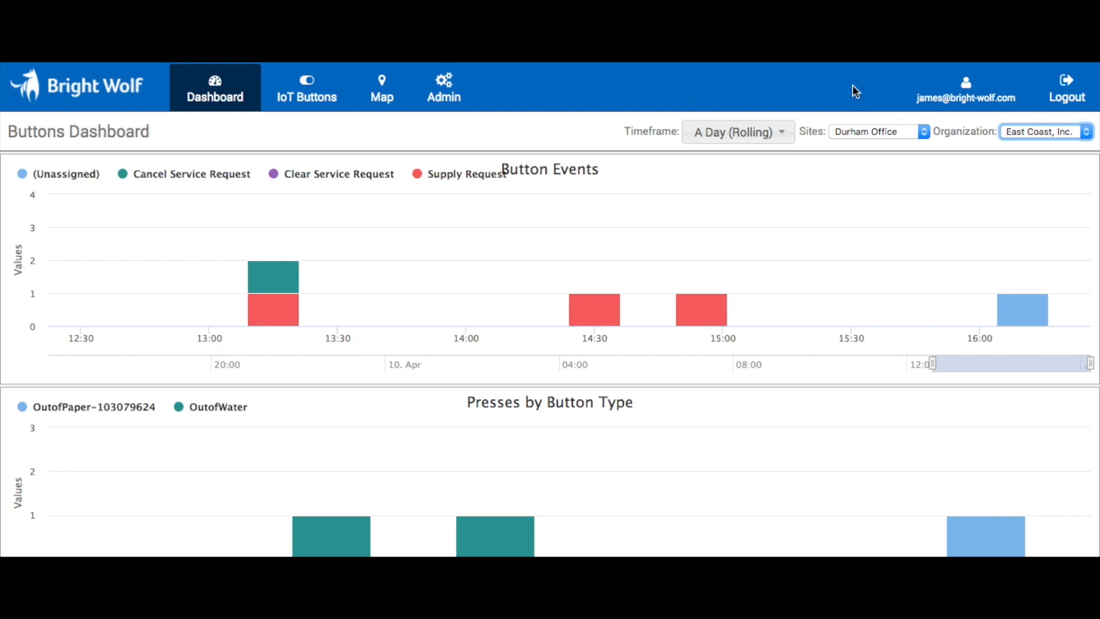
{"action": "left_click", "coordinate": [470, 80]}
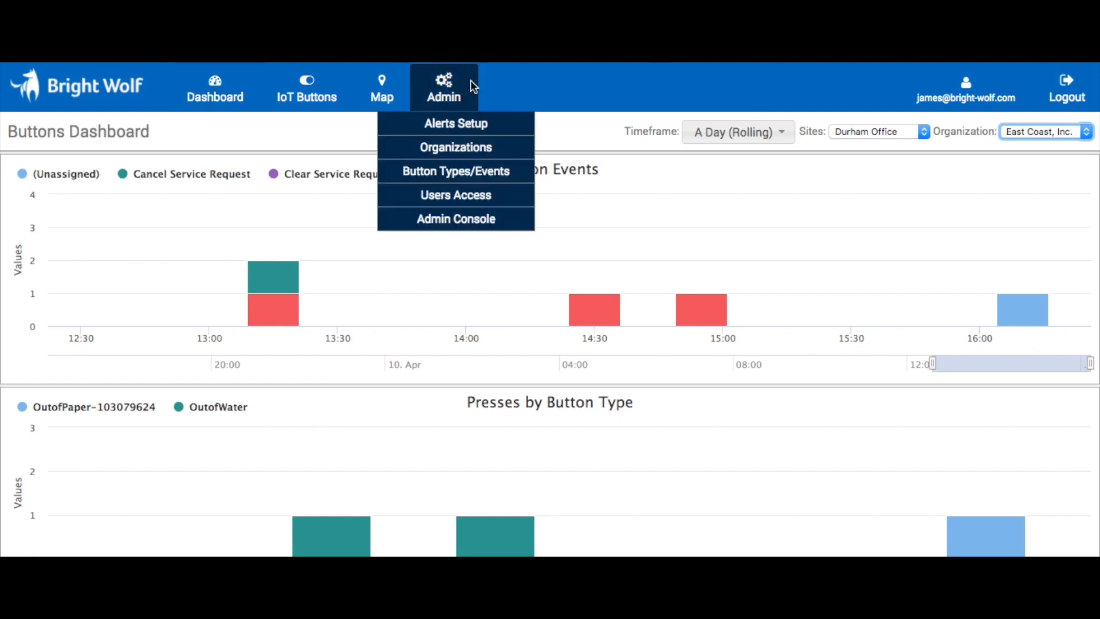